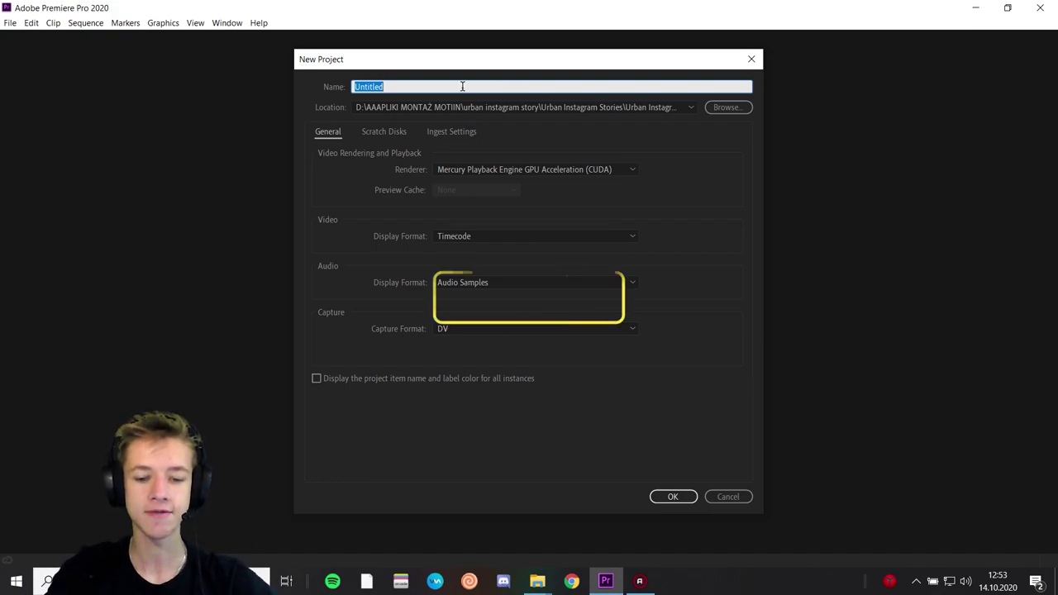
# Create a new project named Impreza with the default settings.
pyautogui.write('Impreza')
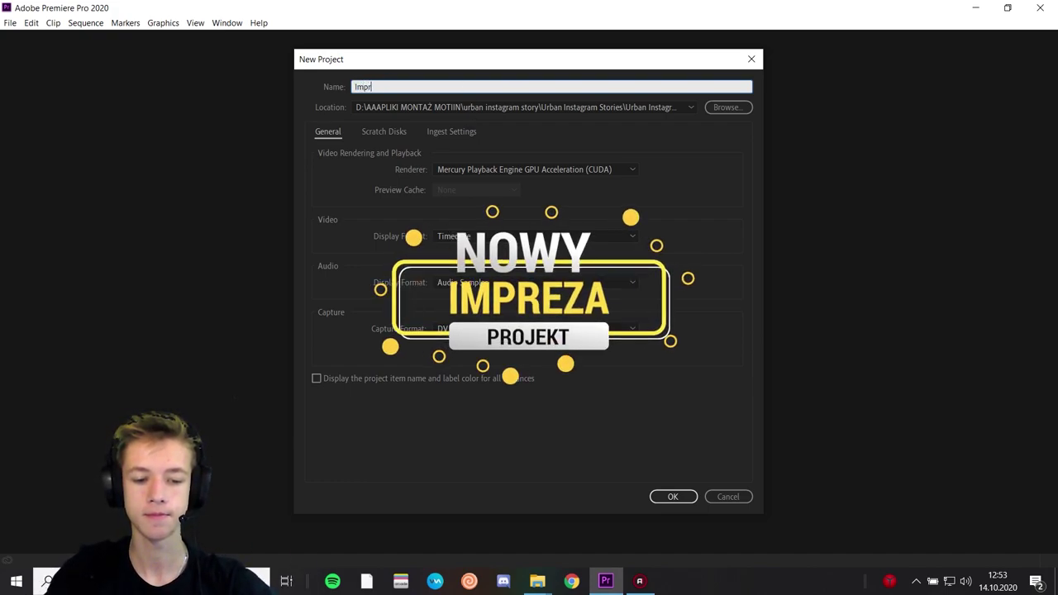
pyautogui.click(672, 496)
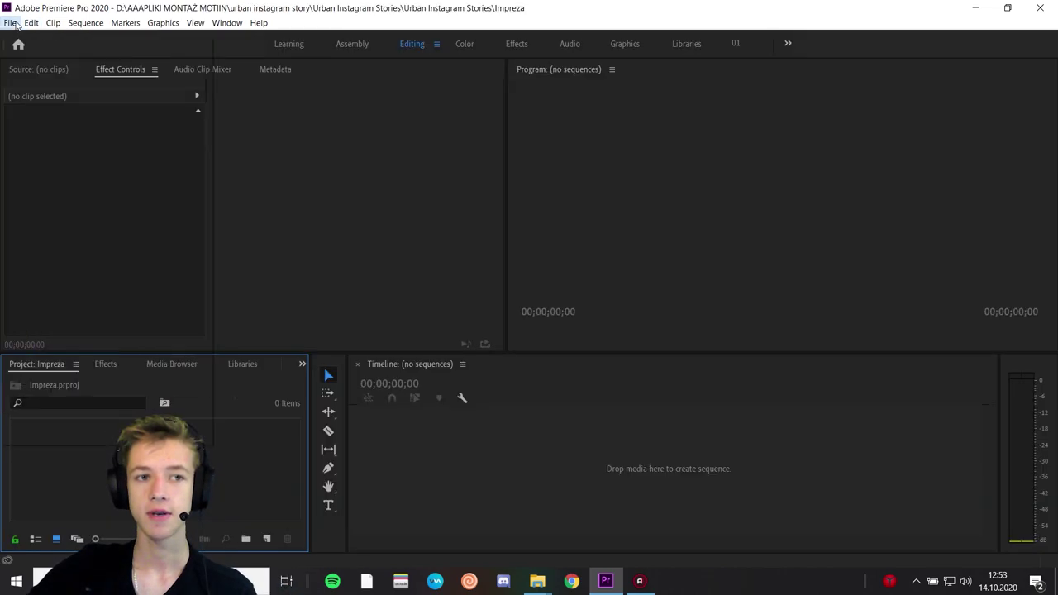
# Open the Dancing Opener template and convert it to Intro na Imprezę CALVI_1, showing Final Sequence.
pyautogui.click(10, 22)
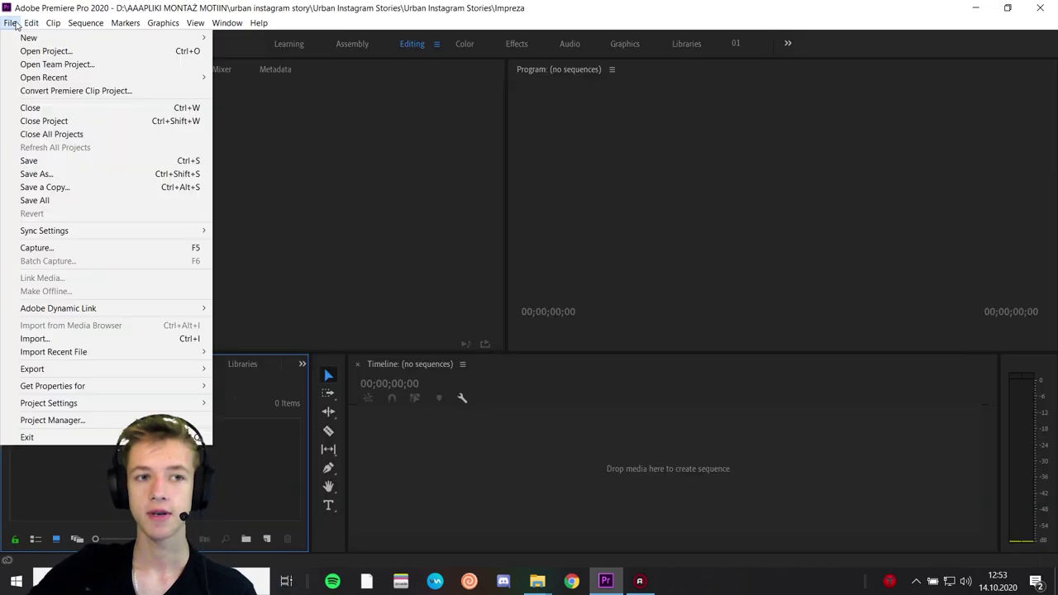
pyautogui.click(38, 52)
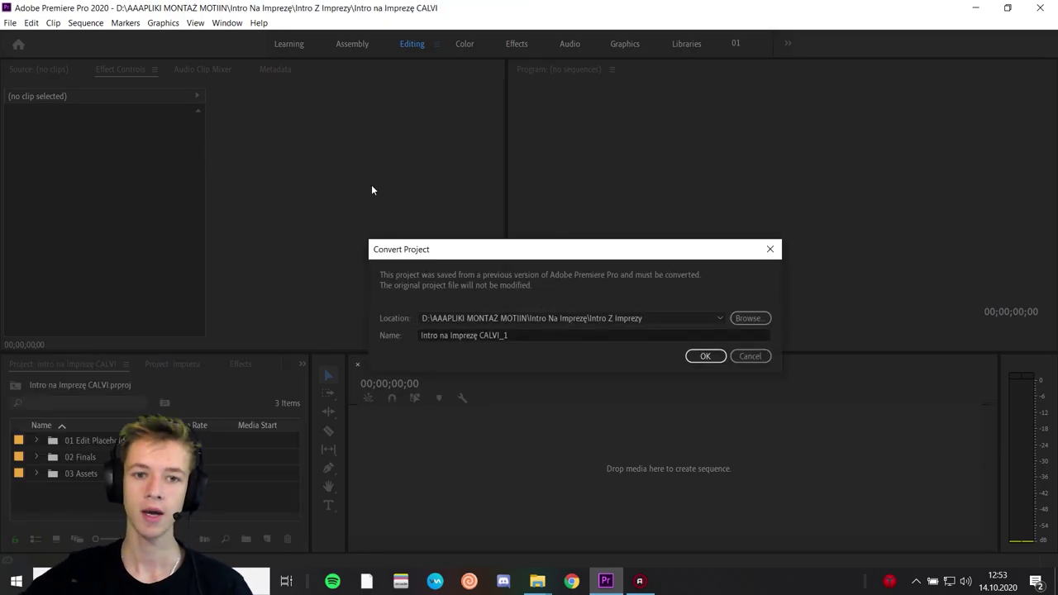
pyautogui.click(710, 359)
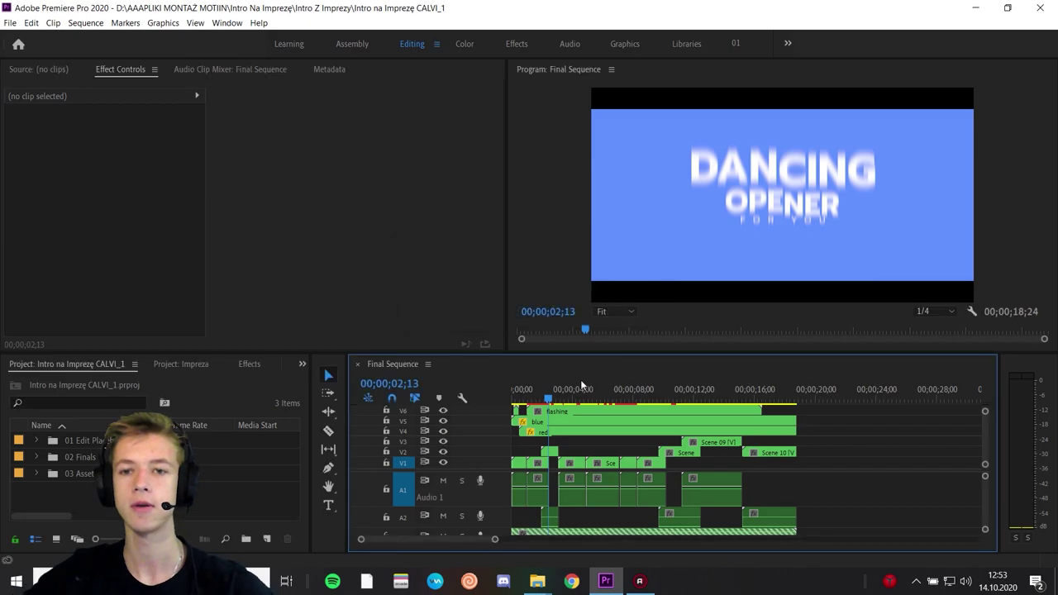
pyautogui.moveTo(549, 401); pyautogui.dragTo(513, 406)
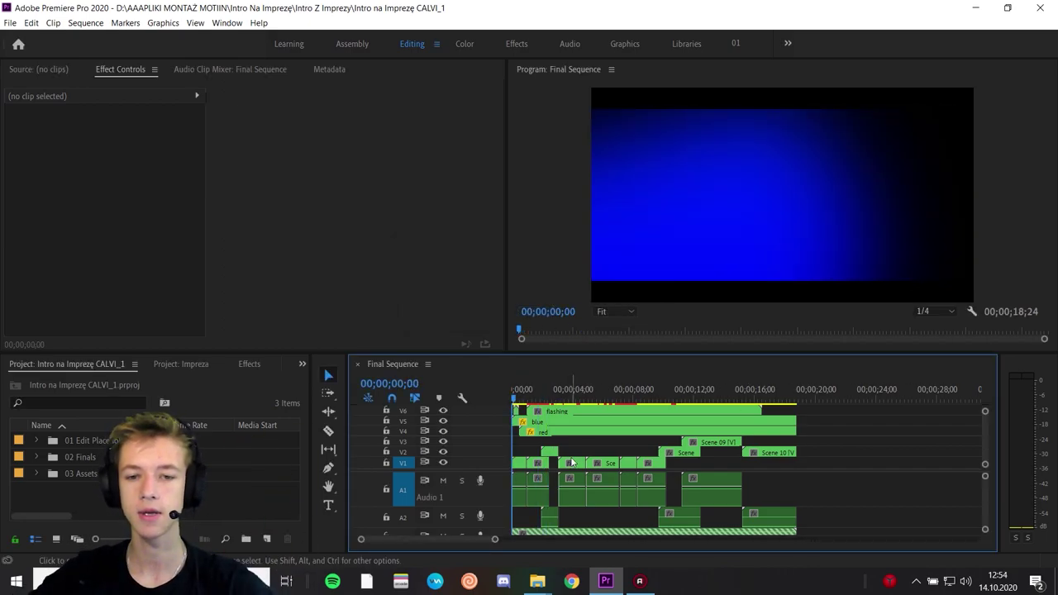
pyautogui.scroll(4, 570, 463)
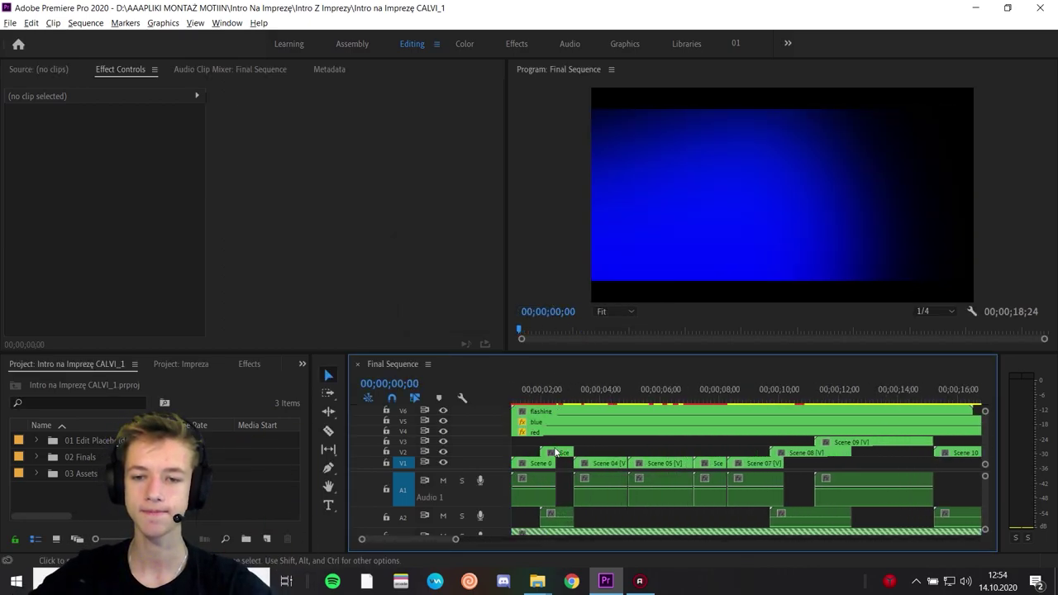
pyautogui.scroll(-2, 556, 452)
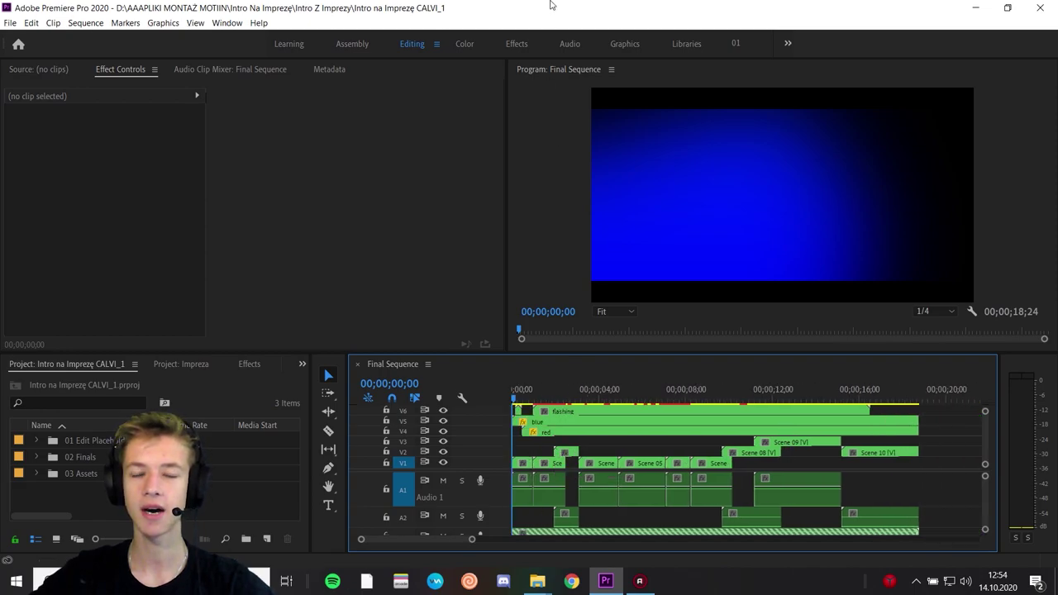
pyautogui.scroll(2, 606, 438)
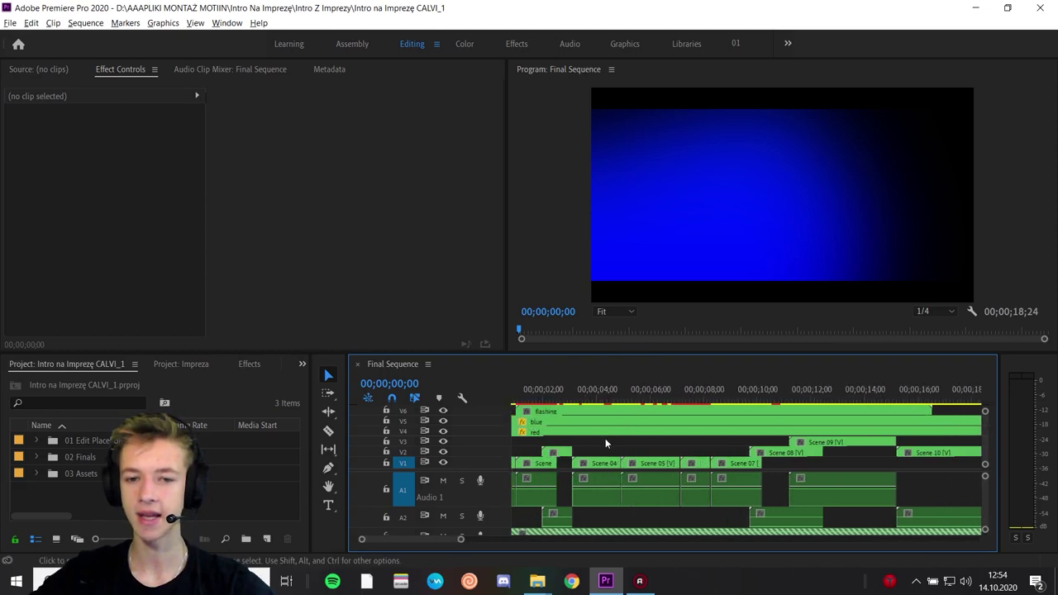
pyautogui.scroll(3, 553, 432)
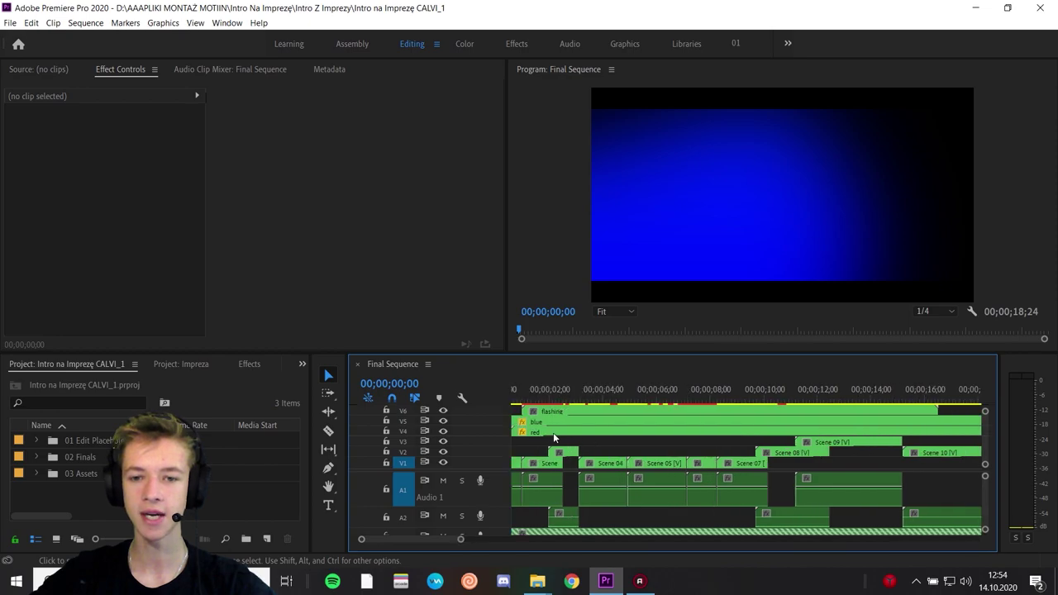
pyautogui.press('space')
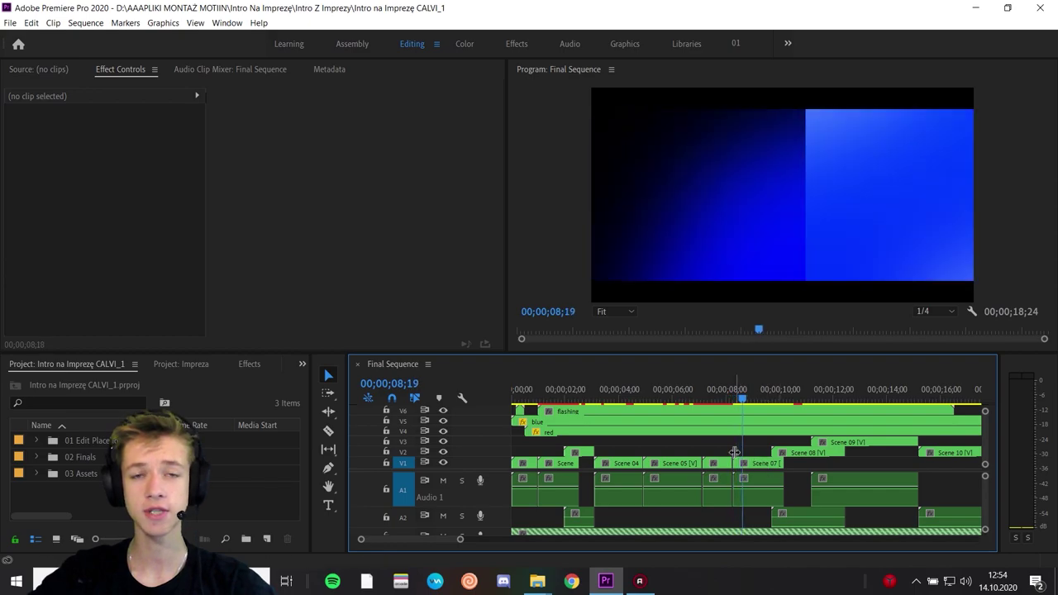
pyautogui.press('space')
pyautogui.press('Home')
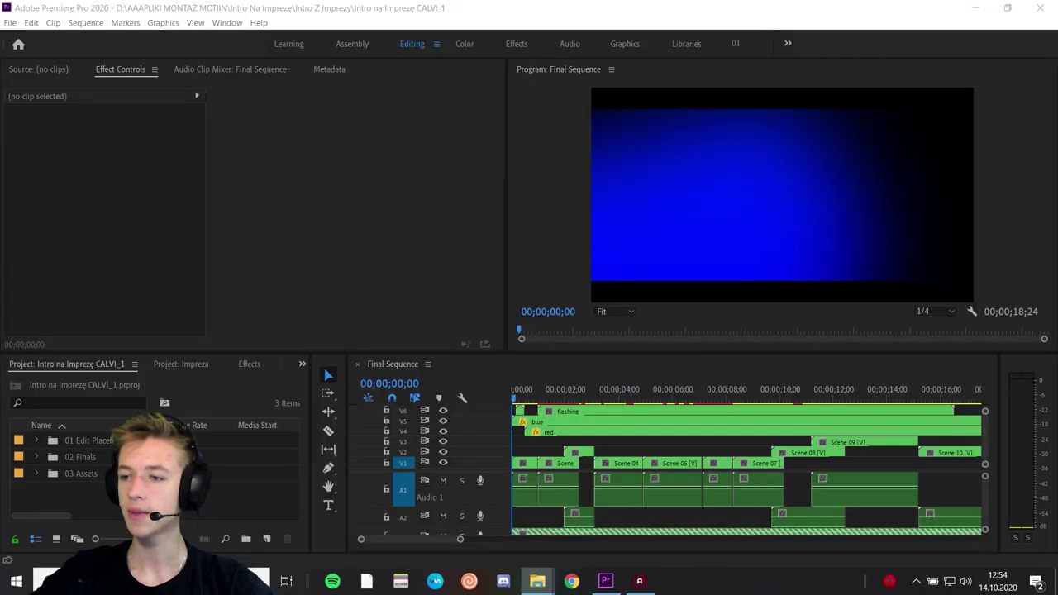
pyautogui.hotkey('alt', 'Tab')
pyautogui.hotkey('alt', 'Tab')
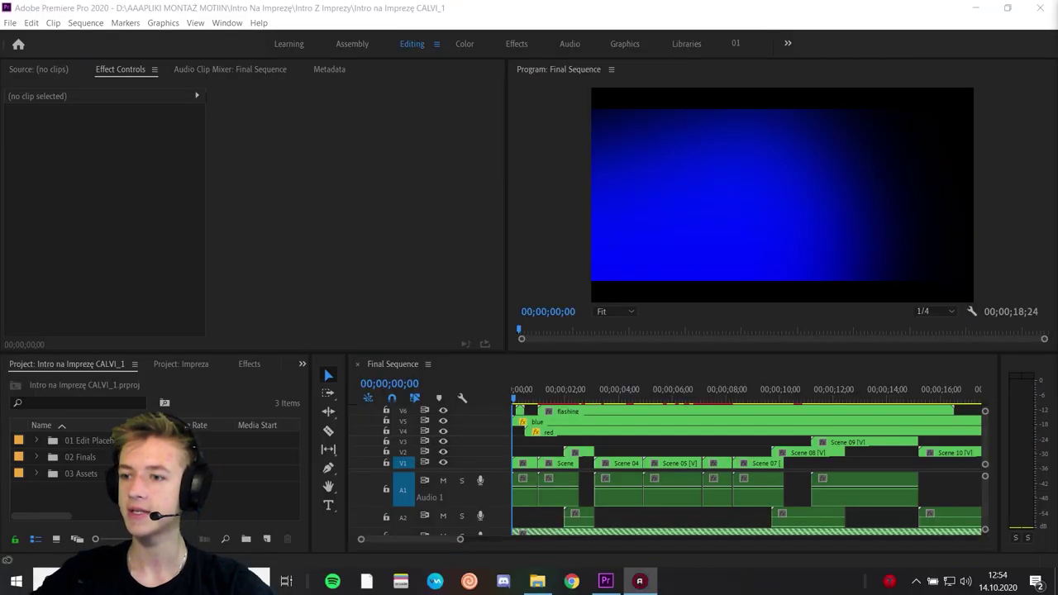
pyautogui.hotkey('alt', 'Tab')
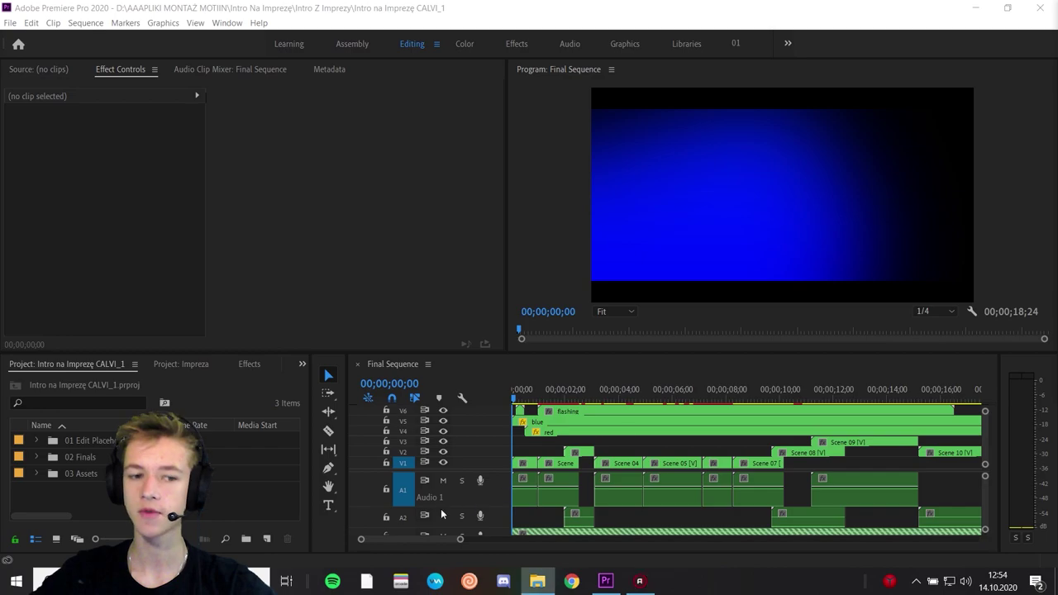
pyautogui.click(108, 499)
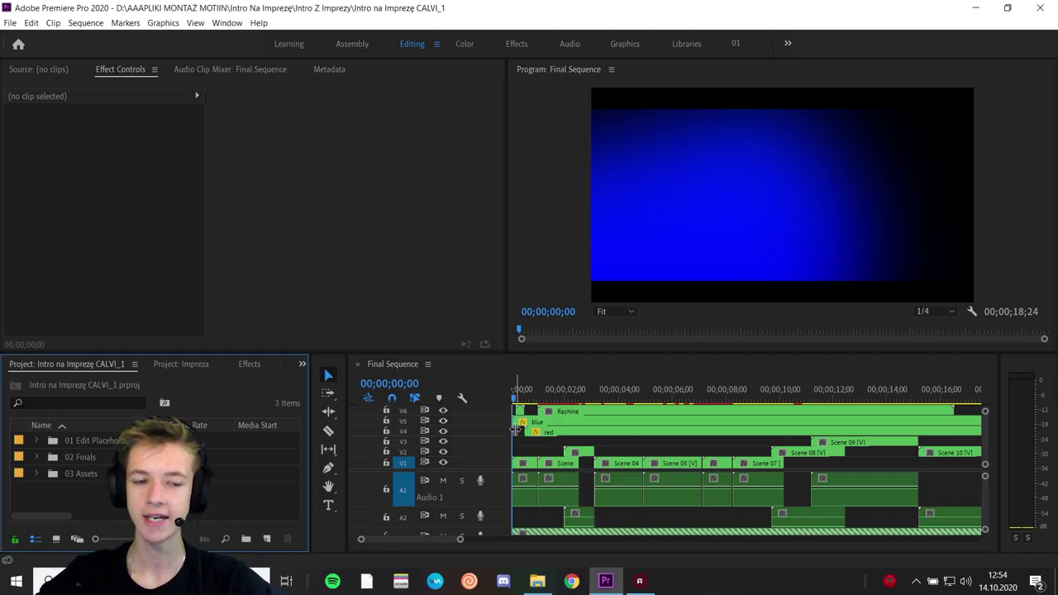
# Open the music placeholder sequence from 01 Edit Placeholders > music.
pyautogui.click(80, 441)
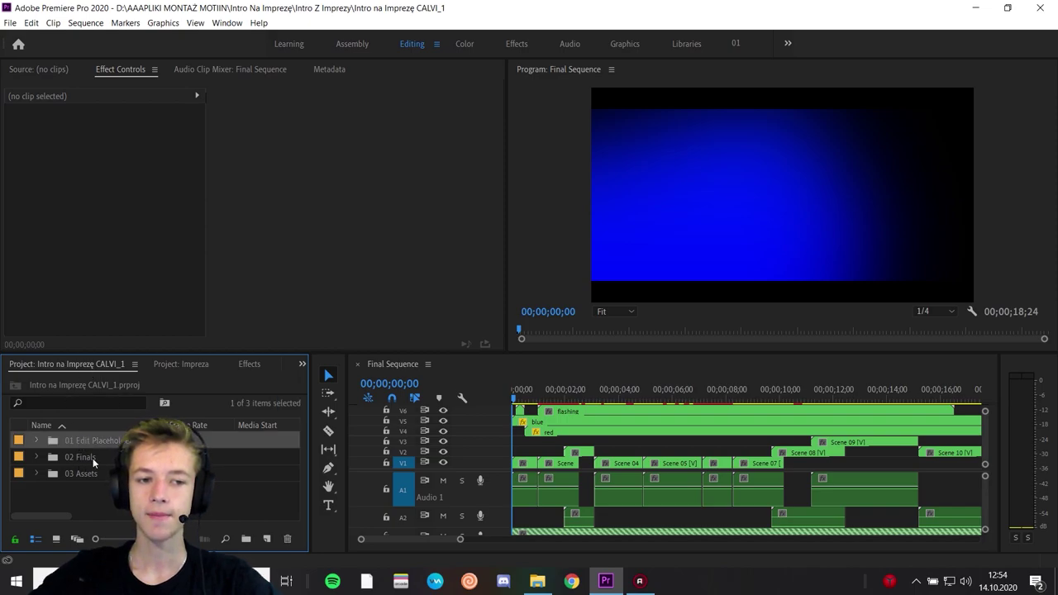
pyautogui.moveTo(162, 351); pyautogui.dragTo(161, 348)
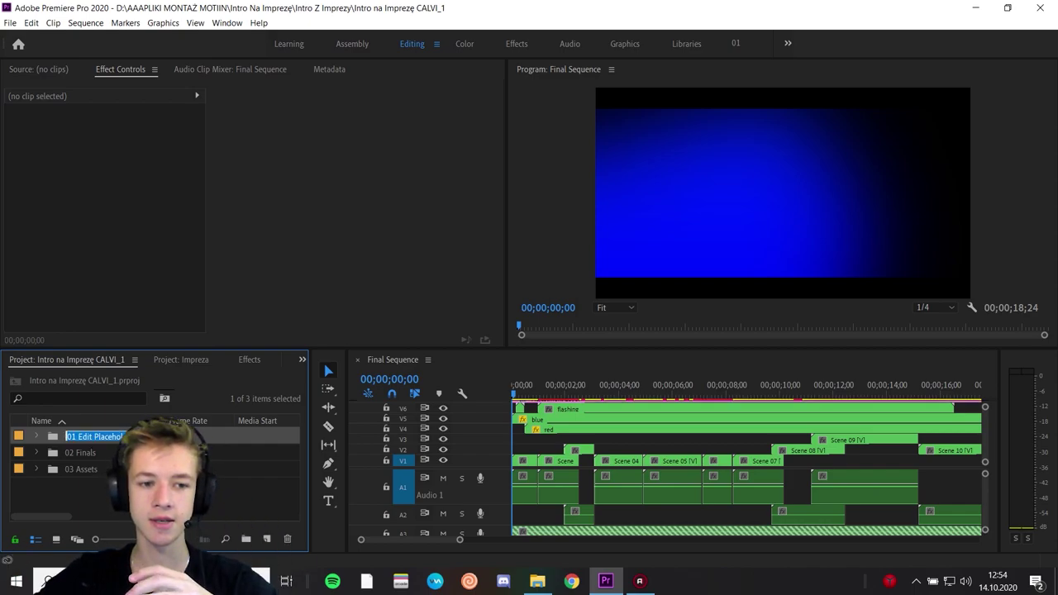
pyautogui.click(118, 453)
pyautogui.click(90, 469)
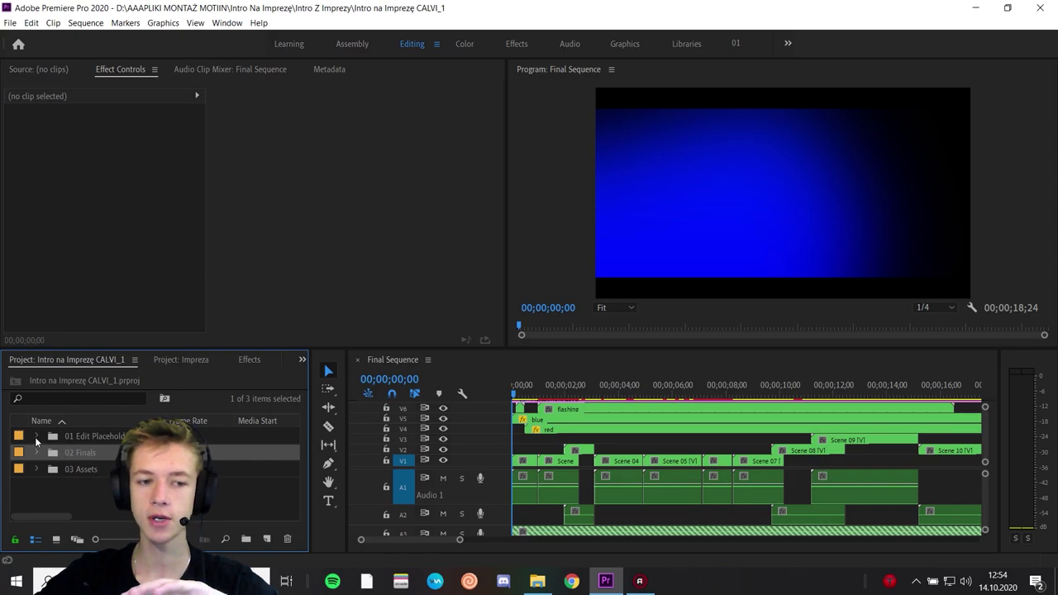
pyautogui.click(36, 438)
pyautogui.click(87, 436)
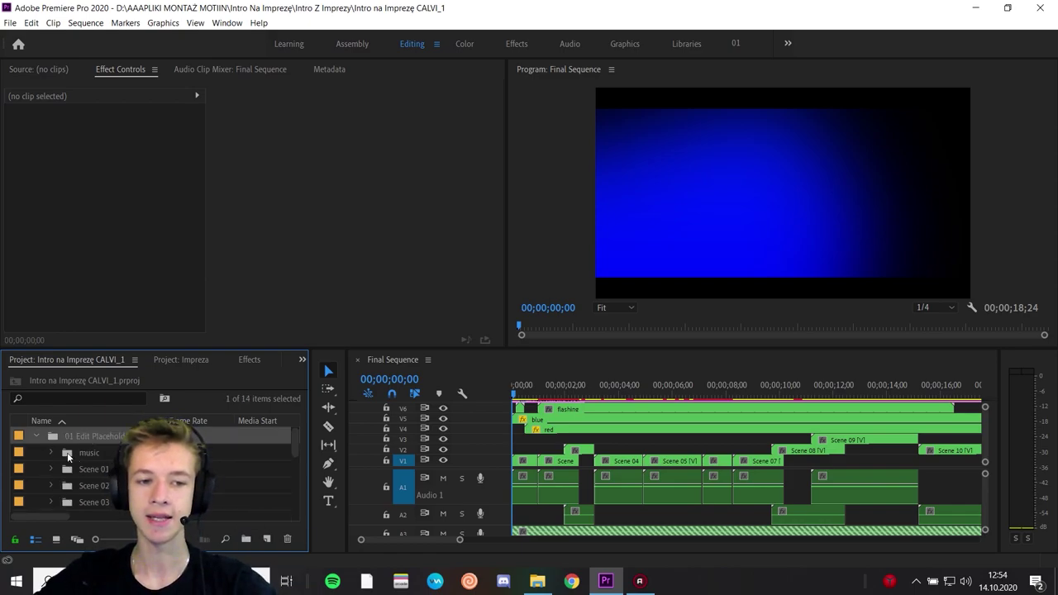
pyautogui.click(50, 452)
pyautogui.doubleClick(100, 469)
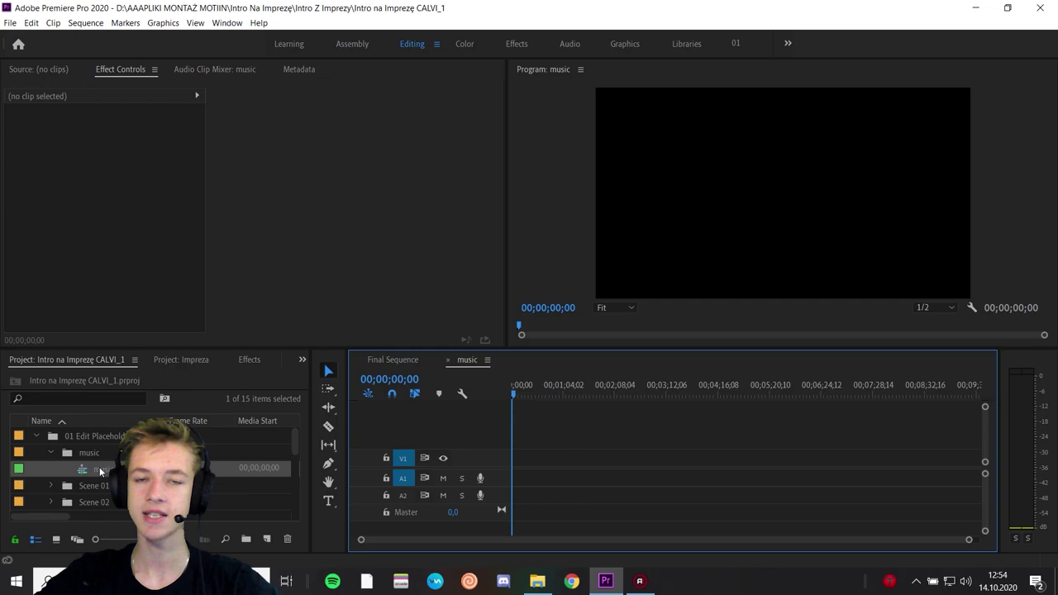
# Drag the EDM audio file from Explorer onto the music sequence's A1 track.
pyautogui.moveTo(675, 476); pyautogui.dragTo(805, 329)
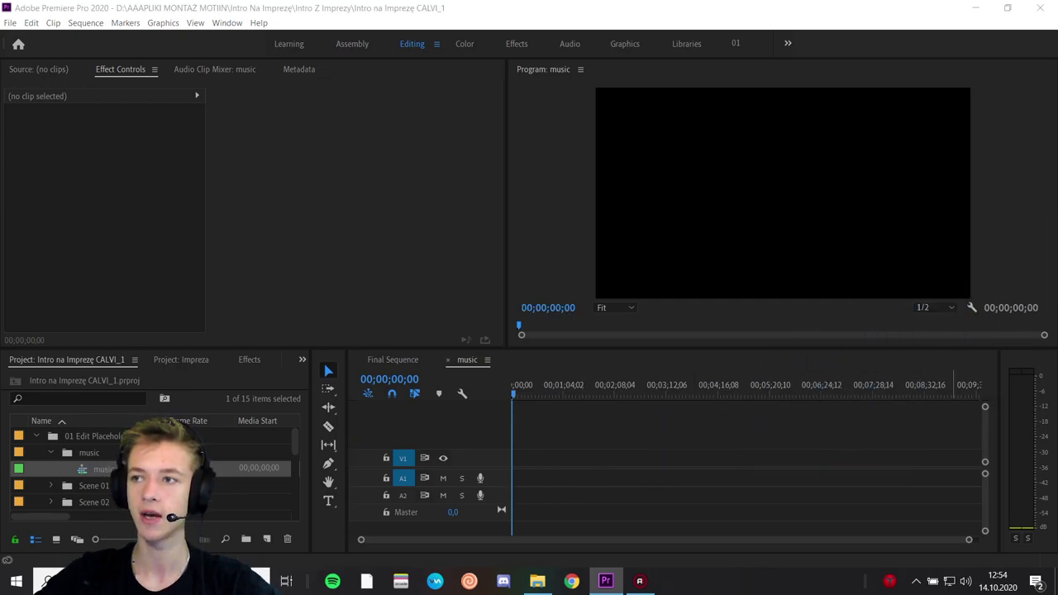
pyautogui.moveTo(463, 172); pyautogui.dragTo(592, 144)
pyautogui.doubleClick(593, 144)
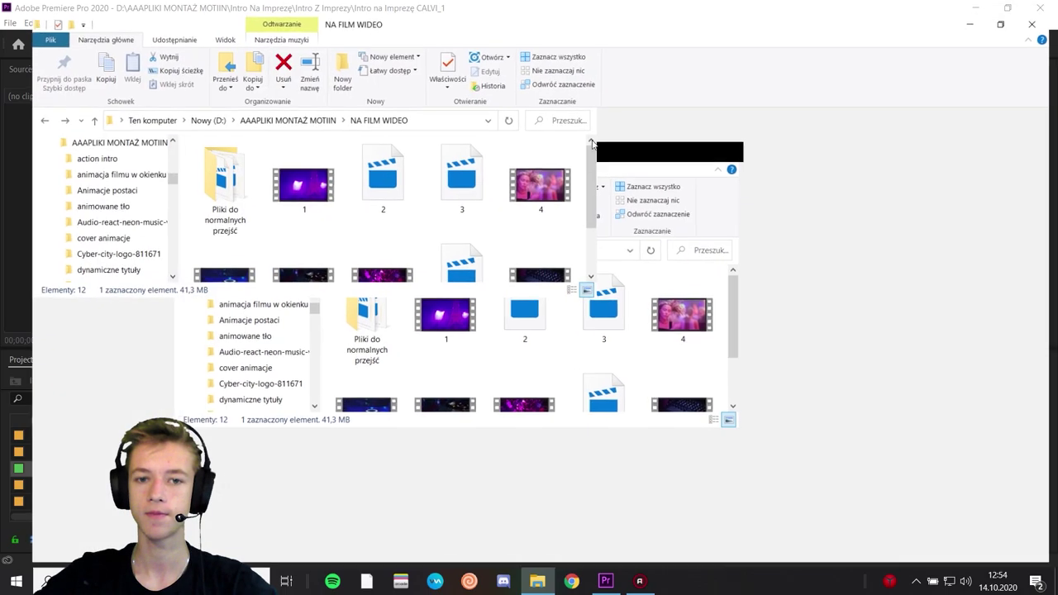
pyautogui.moveTo(622, 10)
pyautogui.mouseDown()
pyautogui.moveTo(1051, 589)
pyautogui.moveTo(507, 478)
pyautogui.mouseUp()
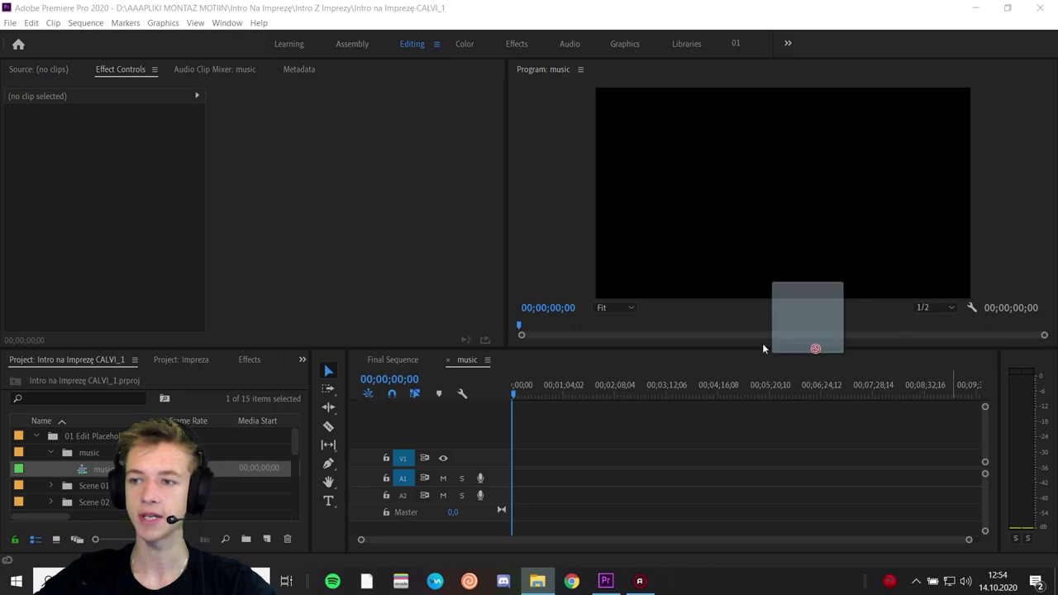
# Place EDM.wav on A1 and play through the song to find the ending point.
pyautogui.click(526, 486)
pyautogui.press('space')
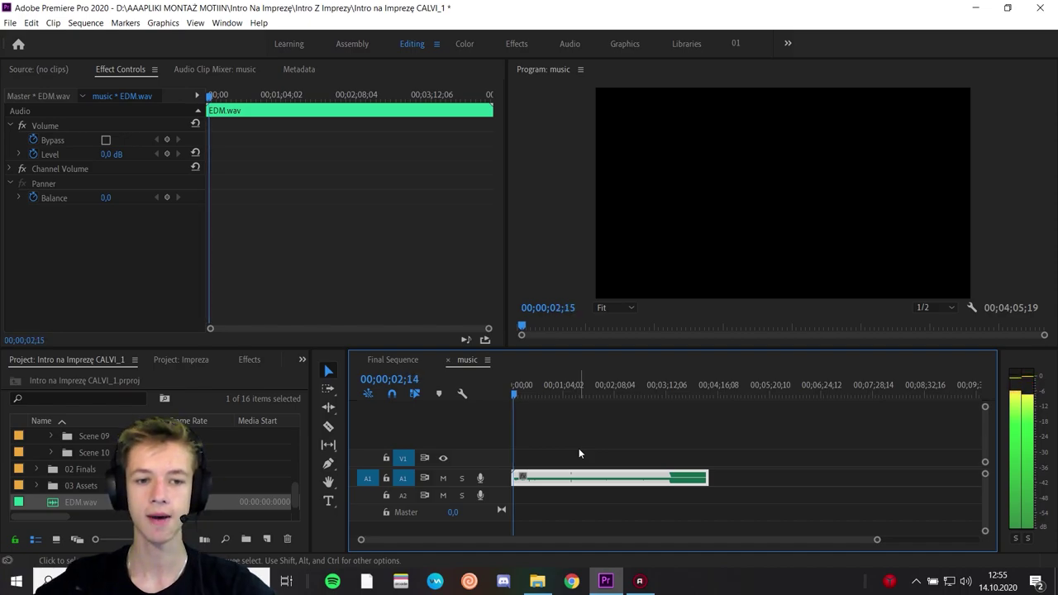
pyautogui.press('=')
pyautogui.press('space')
pyautogui.click(620, 386)
pyautogui.press('=')
pyautogui.press('=')
pyautogui.press('space')
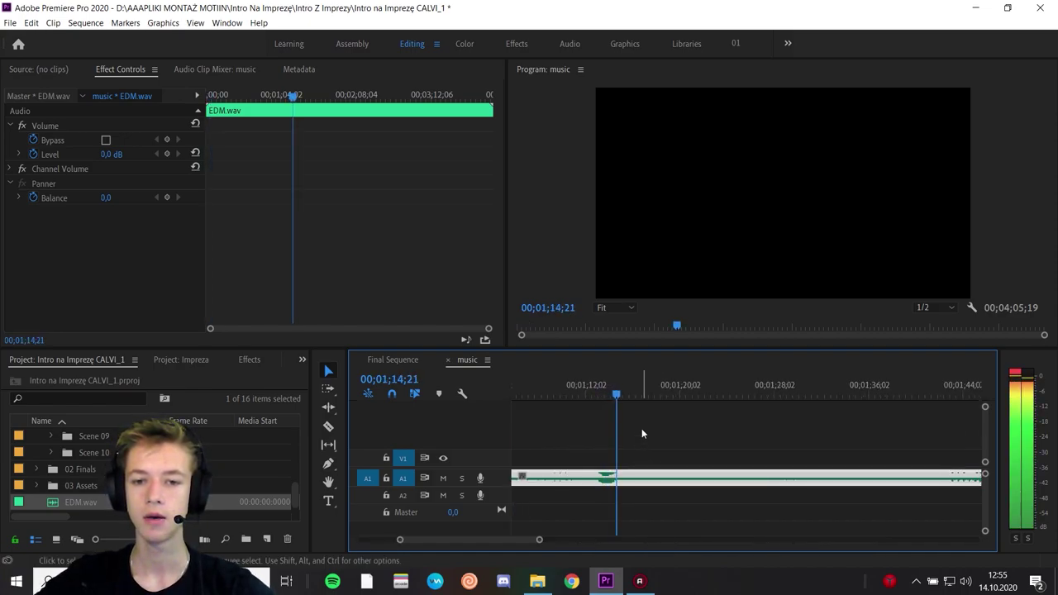
pyautogui.press('space')
pyautogui.moveTo(623, 386); pyautogui.dragTo(610, 387)
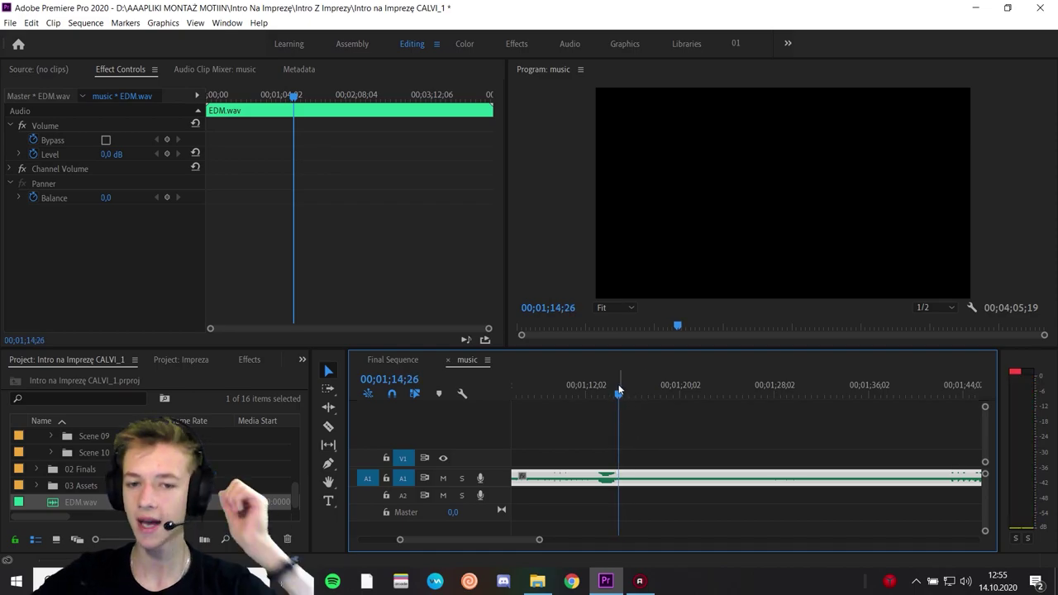
pyautogui.press('space')
pyautogui.press('=')
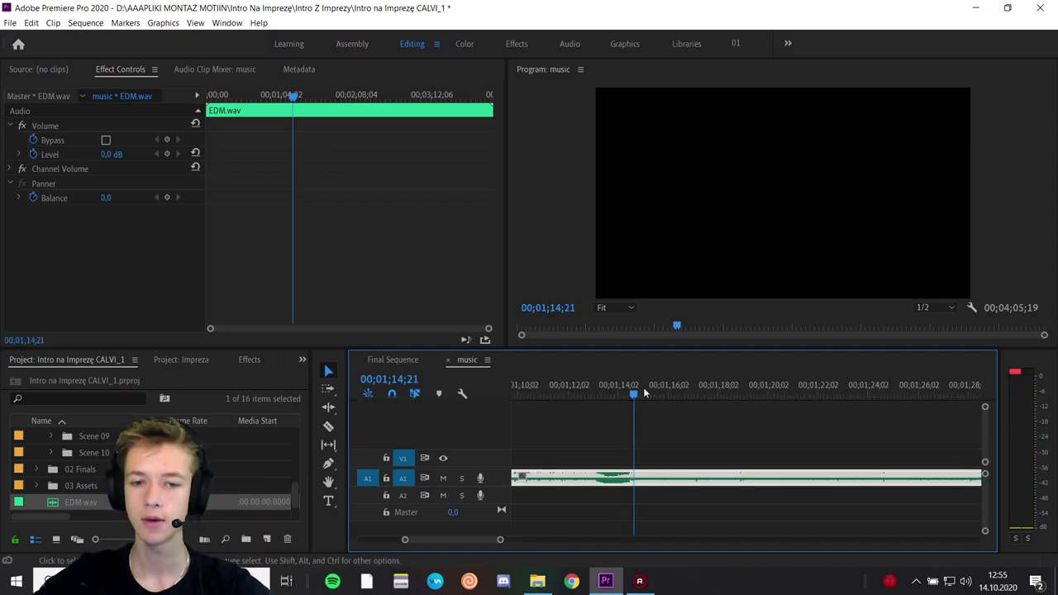
# Delete the part of EDM.wav after 00;02;06;05 so the music ends there.
pyautogui.click(648, 497)
pyautogui.press('Home')
pyautogui.press('-')
pyautogui.press('-')
pyautogui.press('-')
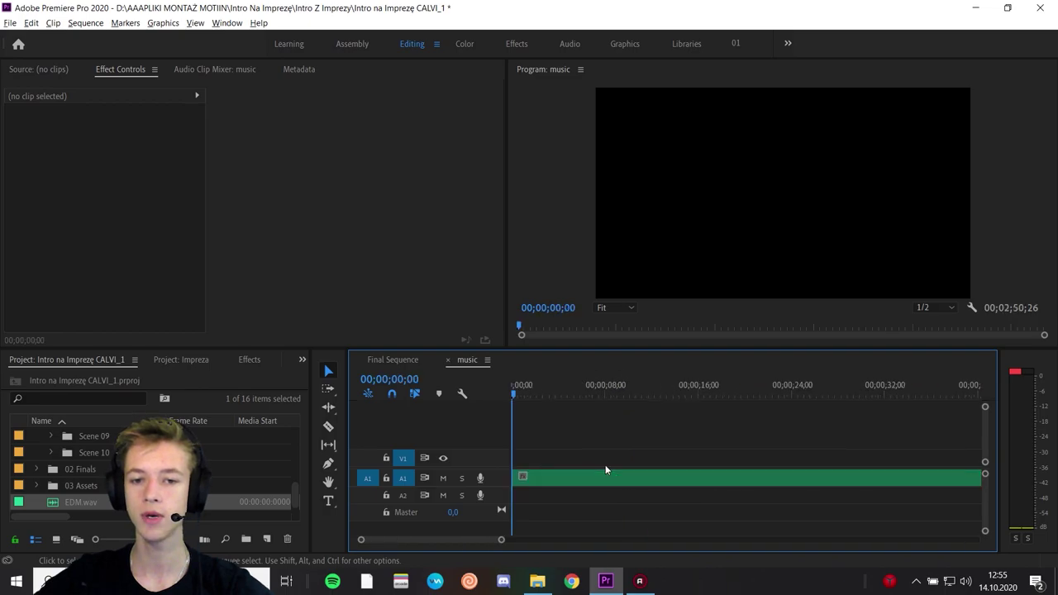
pyautogui.press('-')
pyautogui.press('-')
pyautogui.press('space')
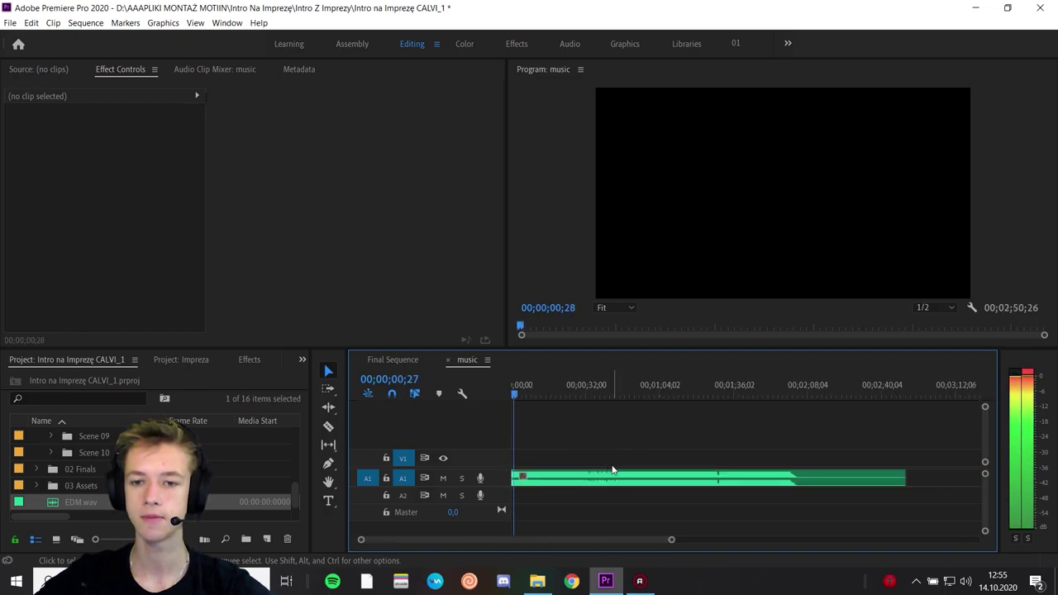
pyautogui.press('-')
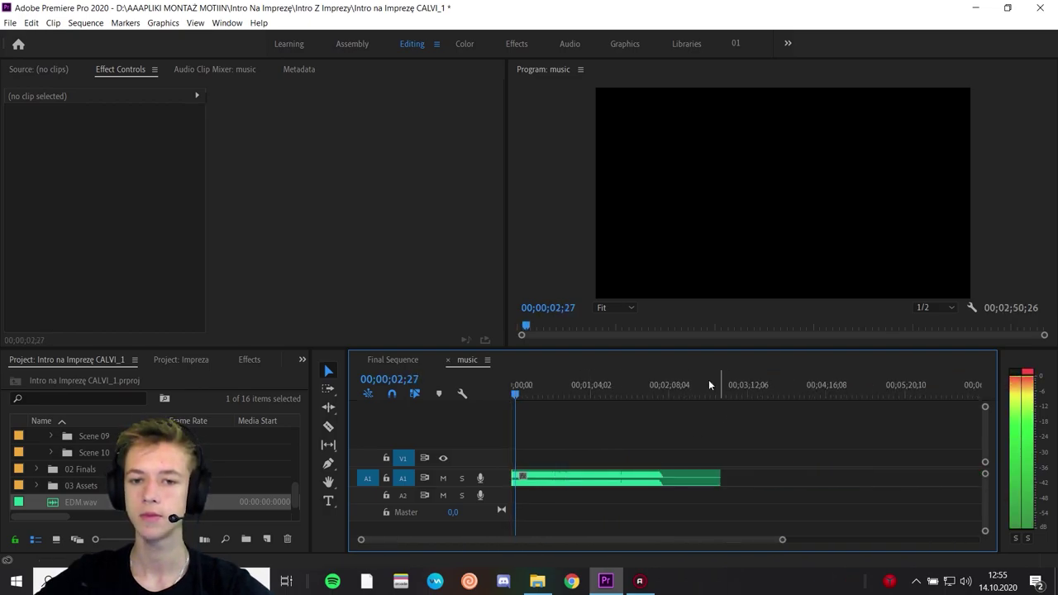
pyautogui.click(666, 386)
pyautogui.click(679, 482)
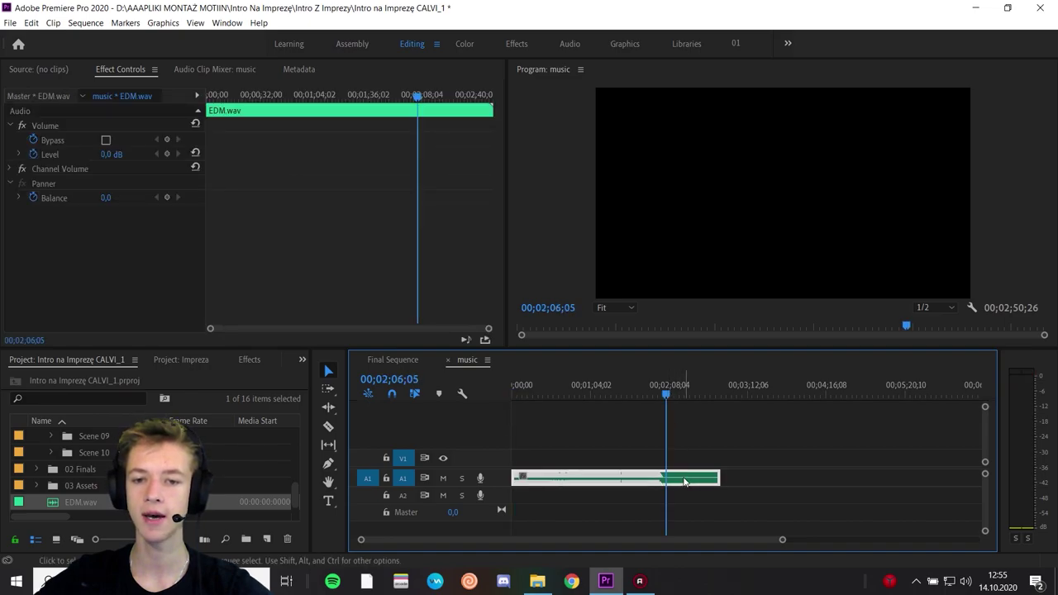
pyautogui.press('Delete')
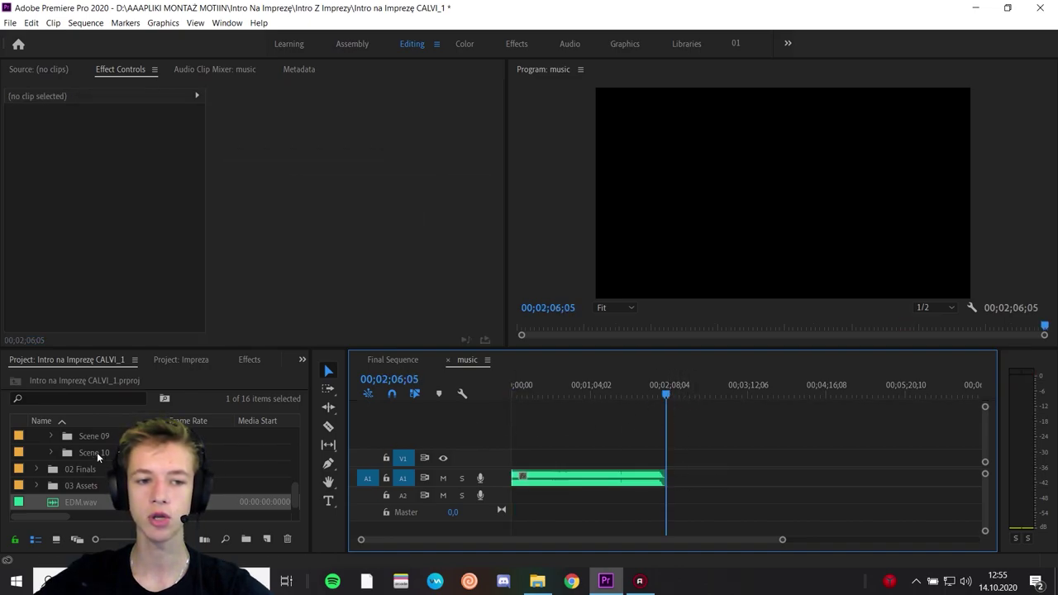
pyautogui.scroll(5, 97, 452)
pyautogui.click(37, 435)
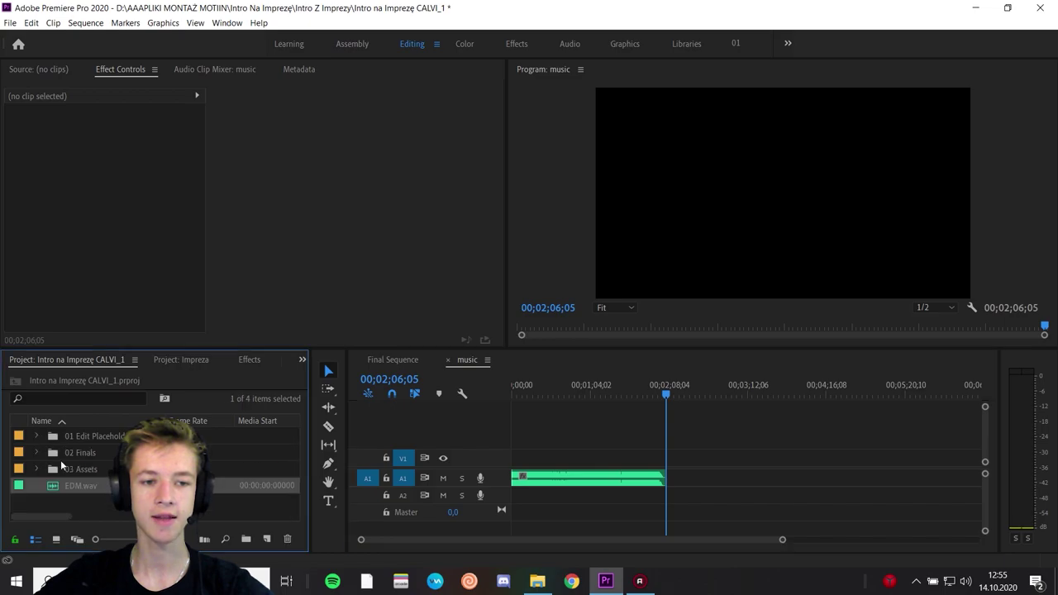
# Open Final Sequence from 02 Finals > Render and zoom the timeline to fit.
pyautogui.click(37, 453)
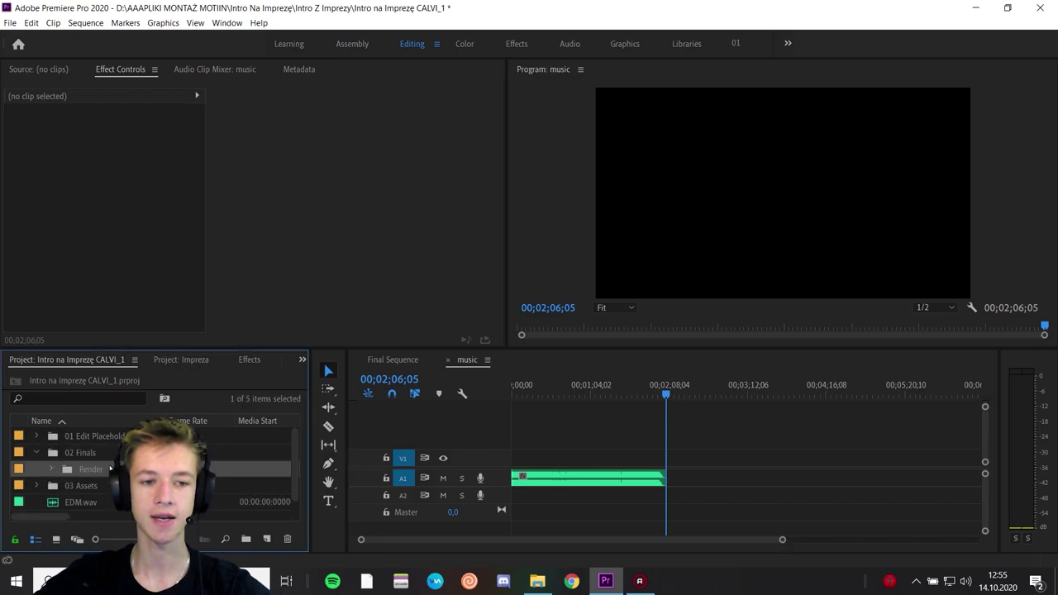
pyautogui.doubleClick(80, 472)
pyautogui.doubleClick(106, 438)
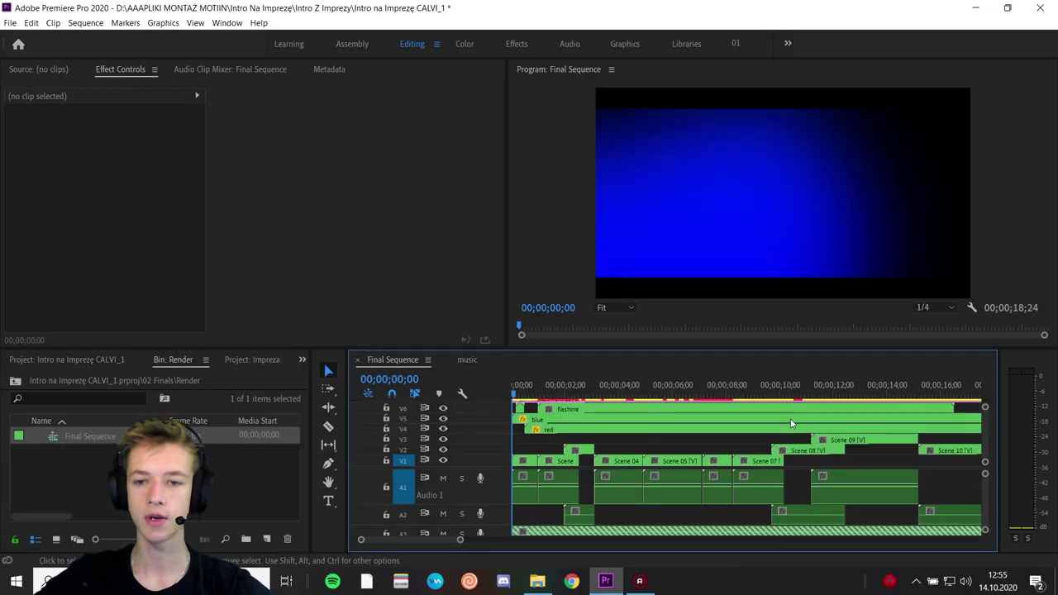
pyautogui.press('-')
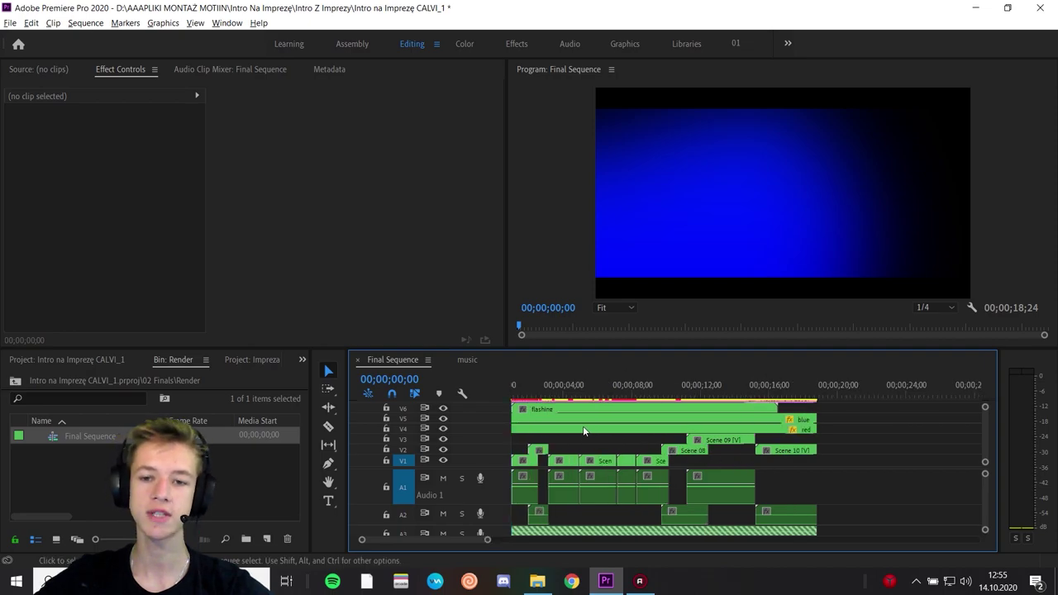
pyautogui.scroll(2, 617, 442)
pyautogui.scroll(2, 715, 459)
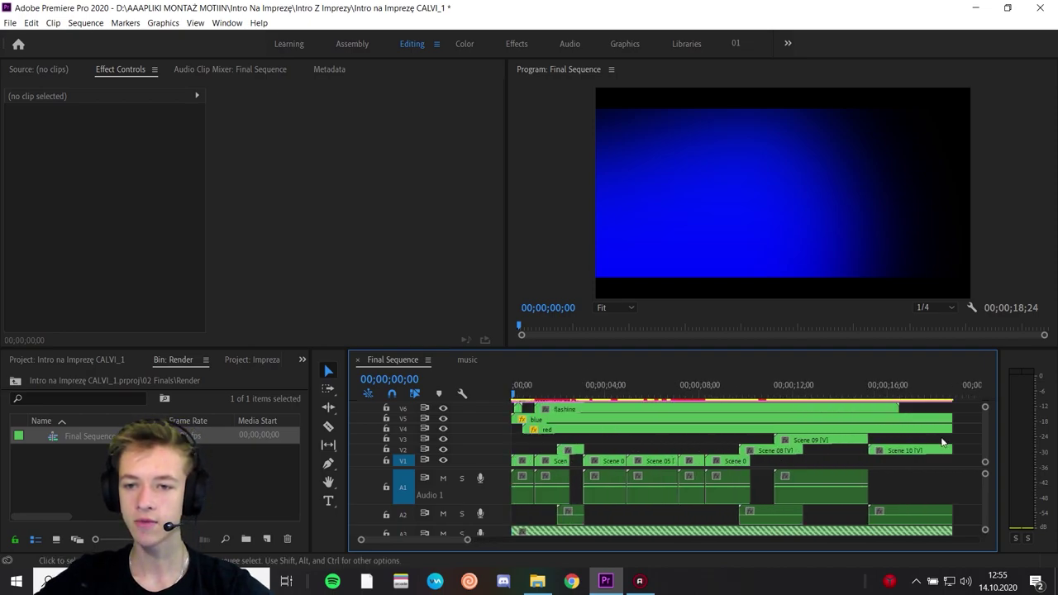
pyautogui.scroll(-2, 661, 457)
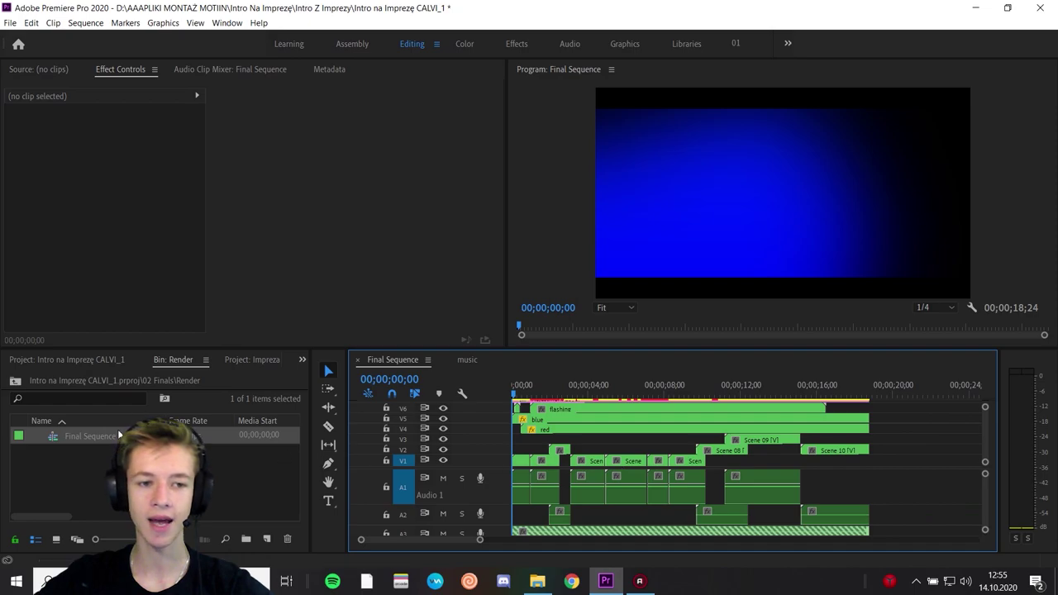
pyautogui.click(82, 436)
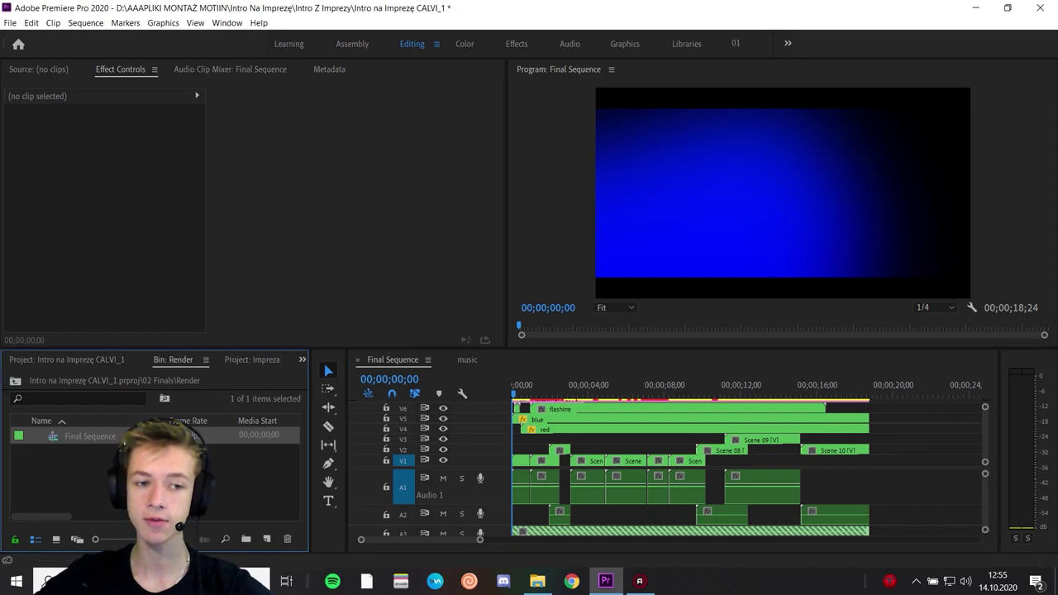
# Return to the project folder list and expand 01 Edit Placeholders with music collapsed.
pyautogui.click(41, 445)
pyautogui.click(90, 363)
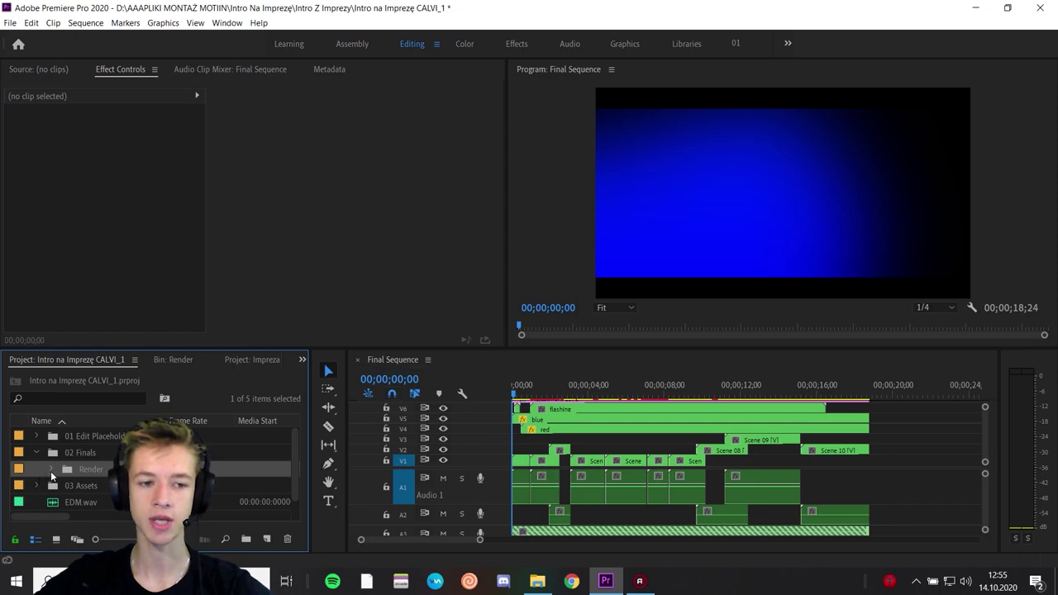
pyautogui.click(36, 436)
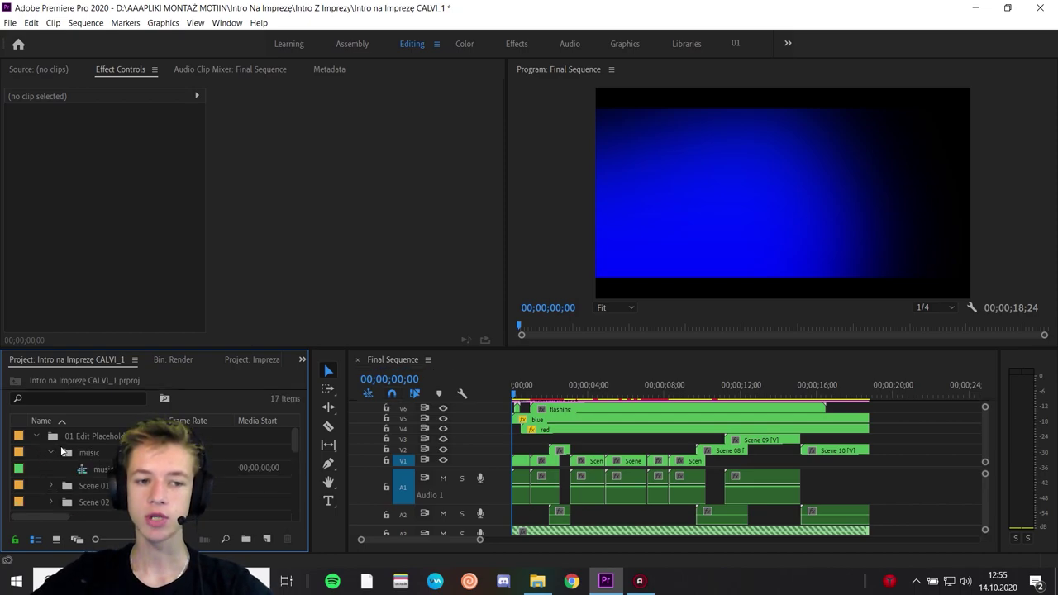
pyautogui.click(52, 453)
pyautogui.click(37, 436)
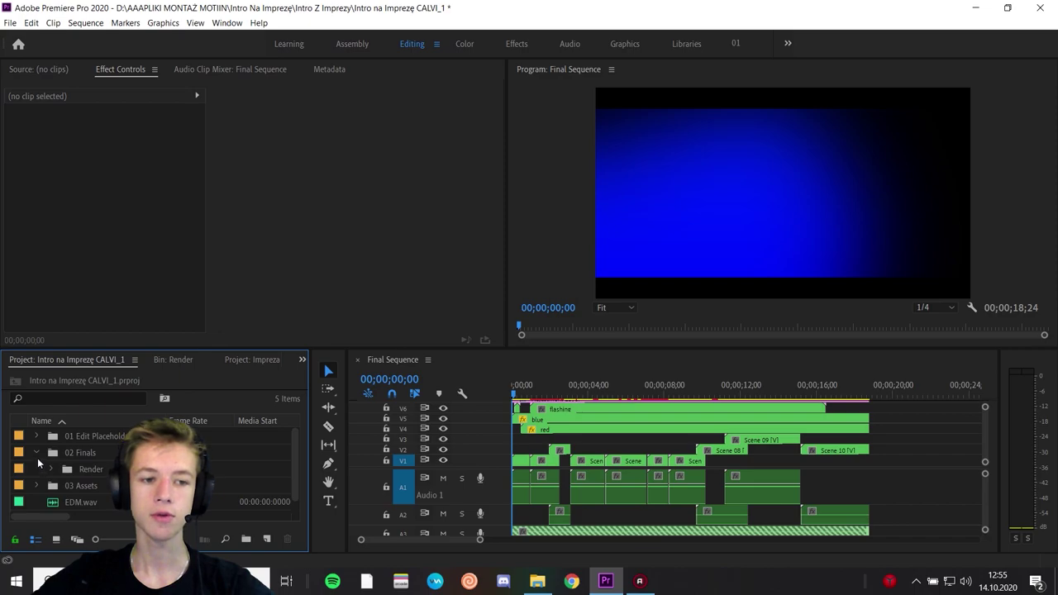
pyautogui.click(36, 436)
# Expand Scene 01 and its placeholder bin to reveal the video 01 sequence.
pyautogui.click(50, 469)
pyautogui.click(83, 469)
pyautogui.scroll(-2, 99, 463)
pyautogui.click(119, 471)
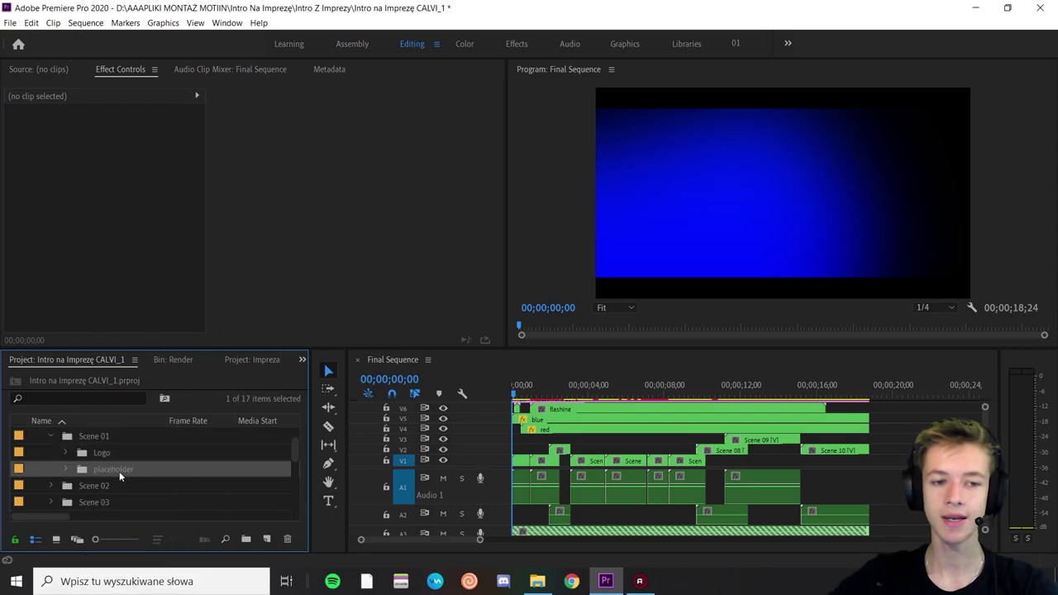
pyautogui.click(65, 469)
pyautogui.click(124, 488)
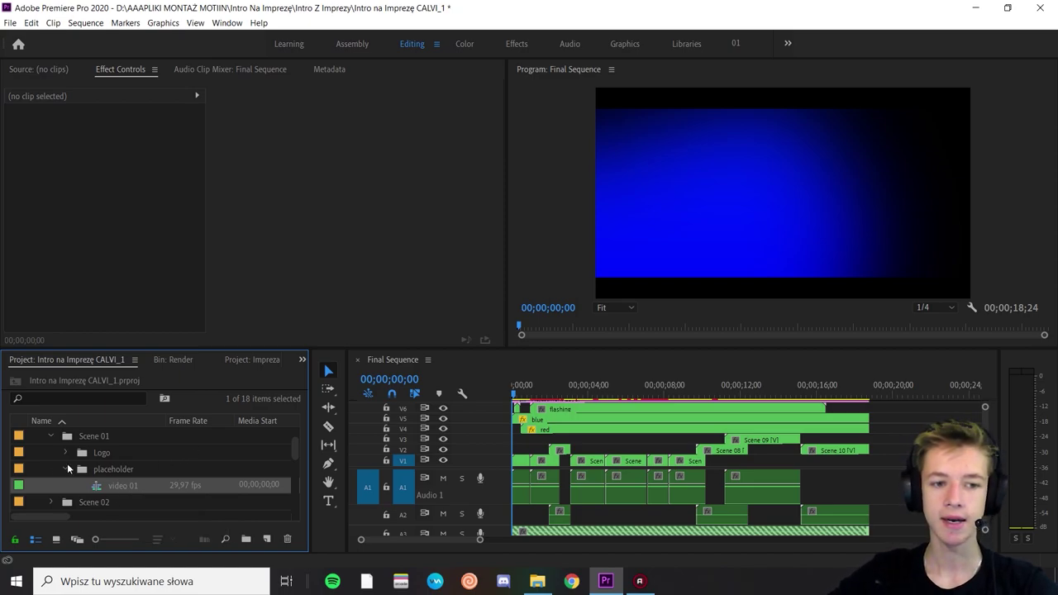
pyautogui.hotkey('ctrl', 'shift', 'a')
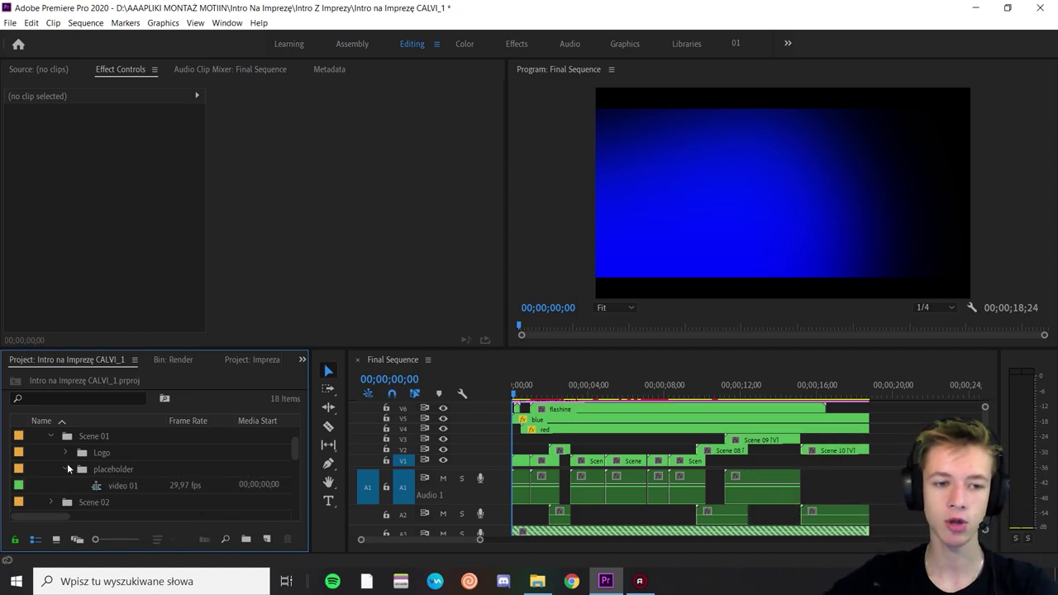
# Replace the Logo sequence's Sneaker Logo with Moje Logo.png on V3, scaled to 151.
pyautogui.doubleClick(110, 469)
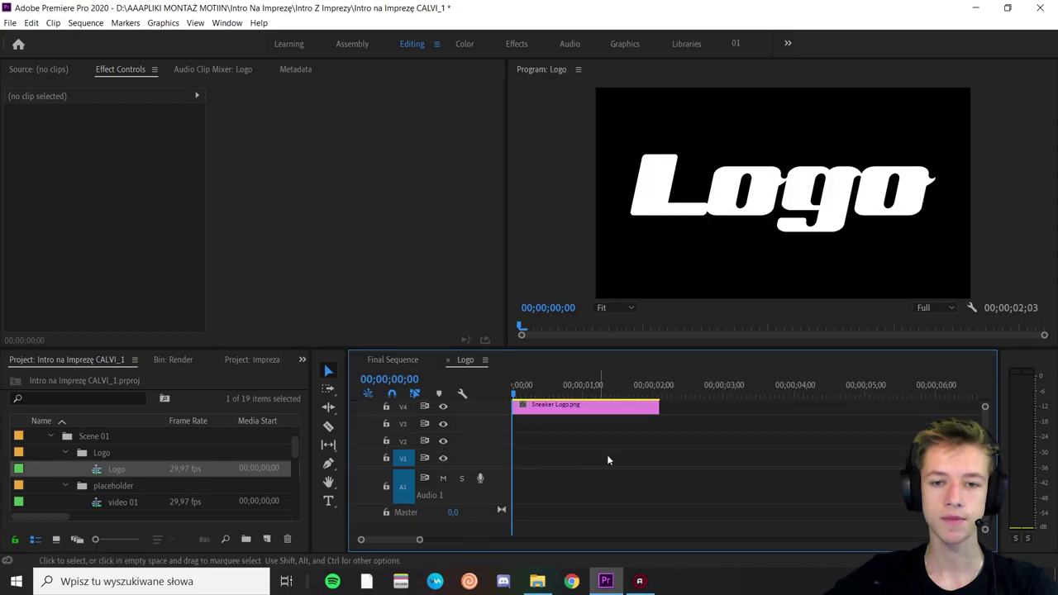
pyautogui.click(979, 8)
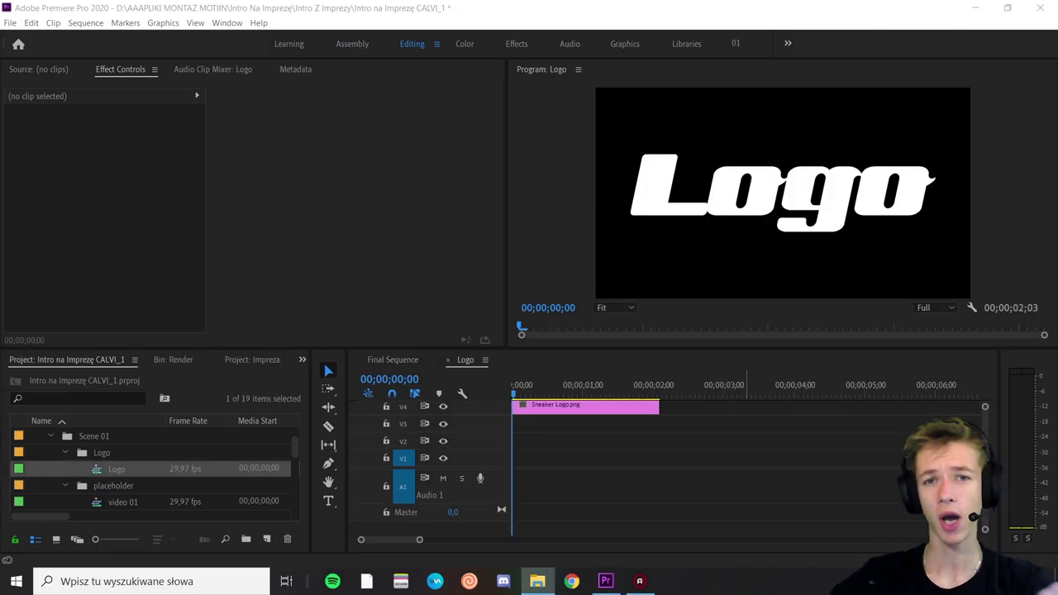
pyautogui.moveTo(827, 414); pyautogui.dragTo(545, 425)
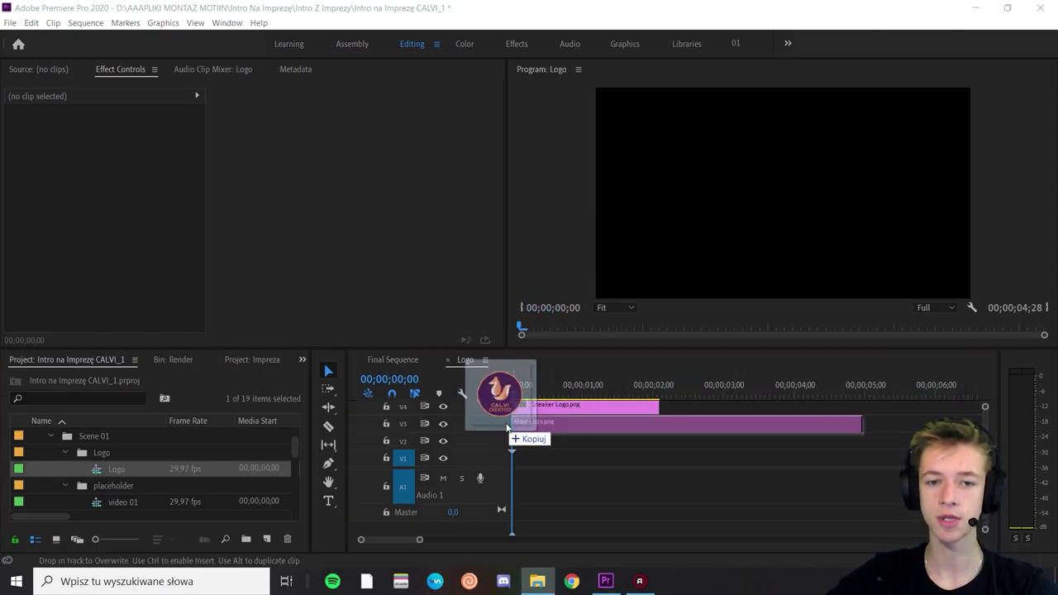
pyautogui.click(552, 425)
pyautogui.click(562, 405)
pyautogui.press('Delete')
pyautogui.click(532, 426)
pyautogui.moveTo(110, 155); pyautogui.dragTo(153, 154)
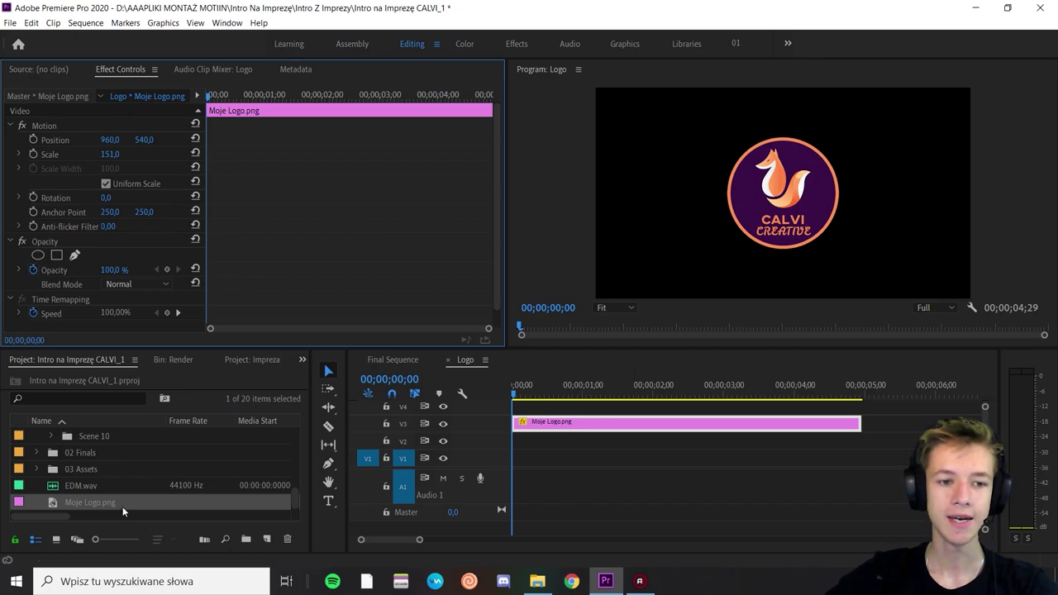
pyautogui.scroll(3, 86, 488)
pyautogui.scroll(-1, 94, 466)
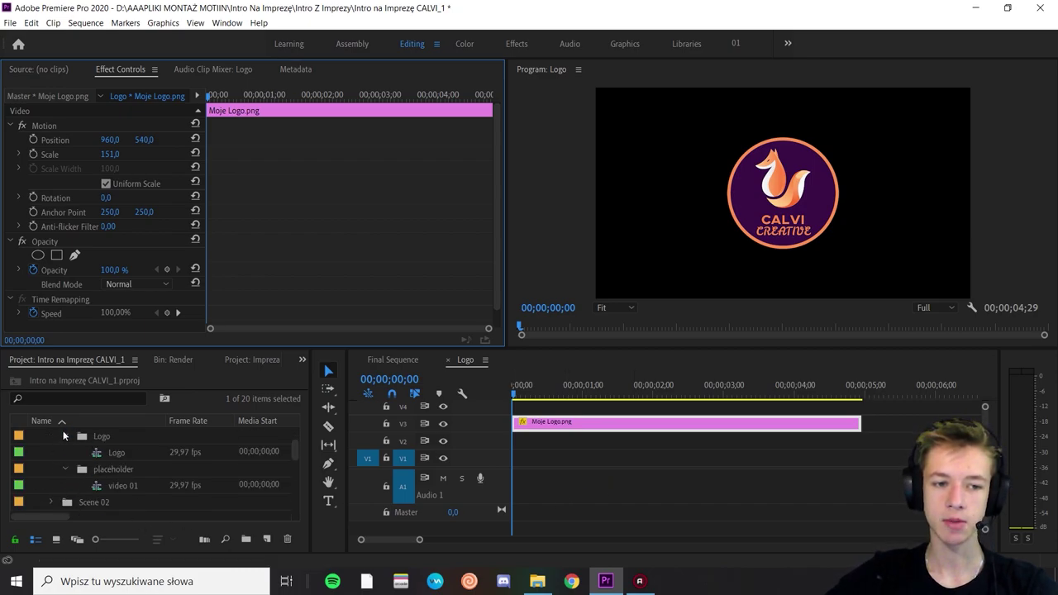
pyautogui.click(66, 436)
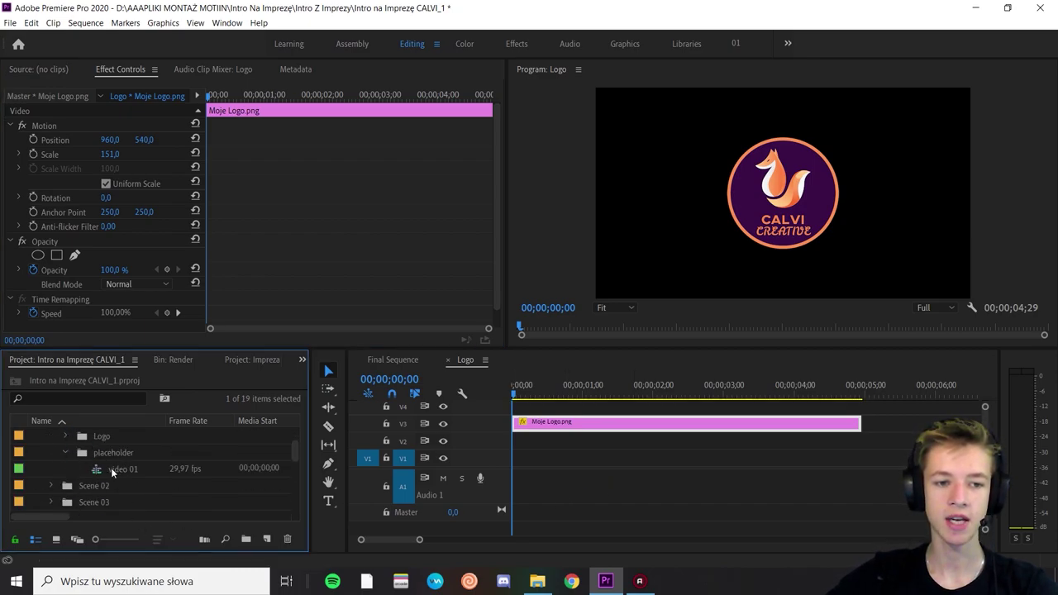
# Put 1.mp4 into video 01 without its audio, scaled to fit the frame, and preview it.
pyautogui.doubleClick(134, 465)
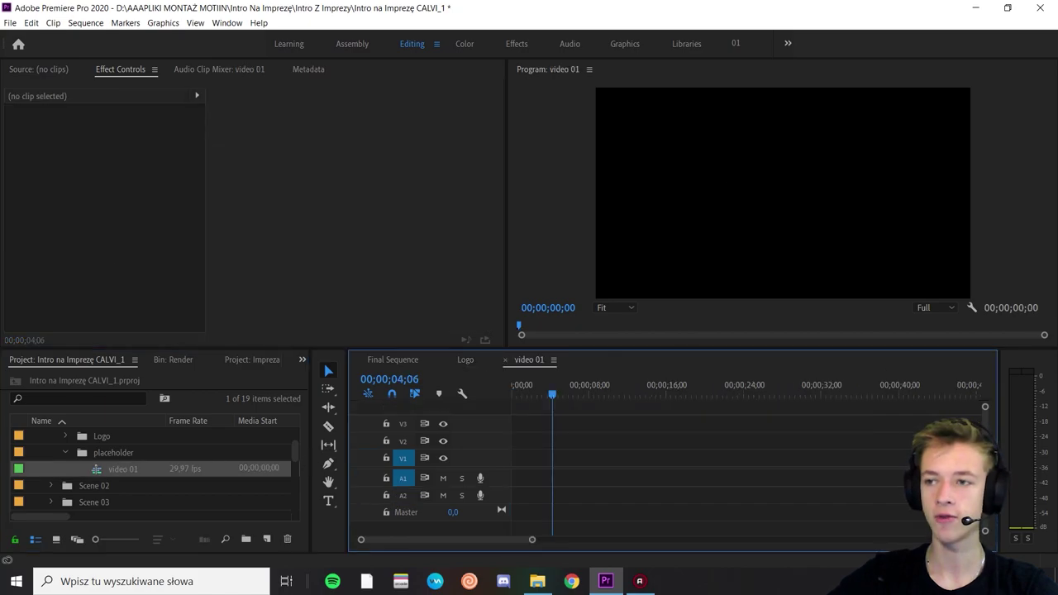
pyautogui.moveTo(645, 348); pyautogui.dragTo(536, 459)
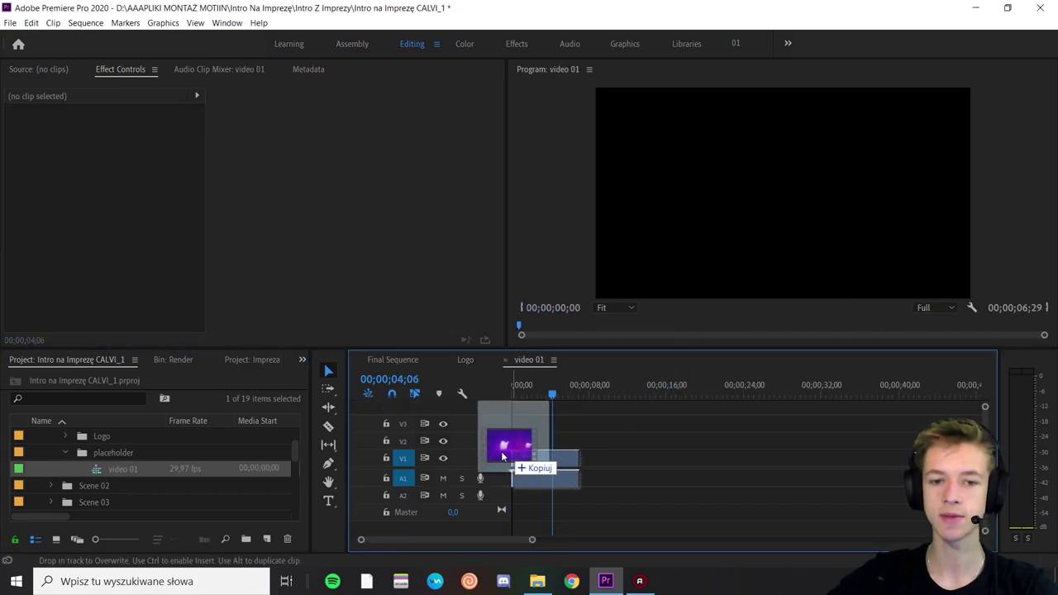
pyautogui.rightClick(542, 461)
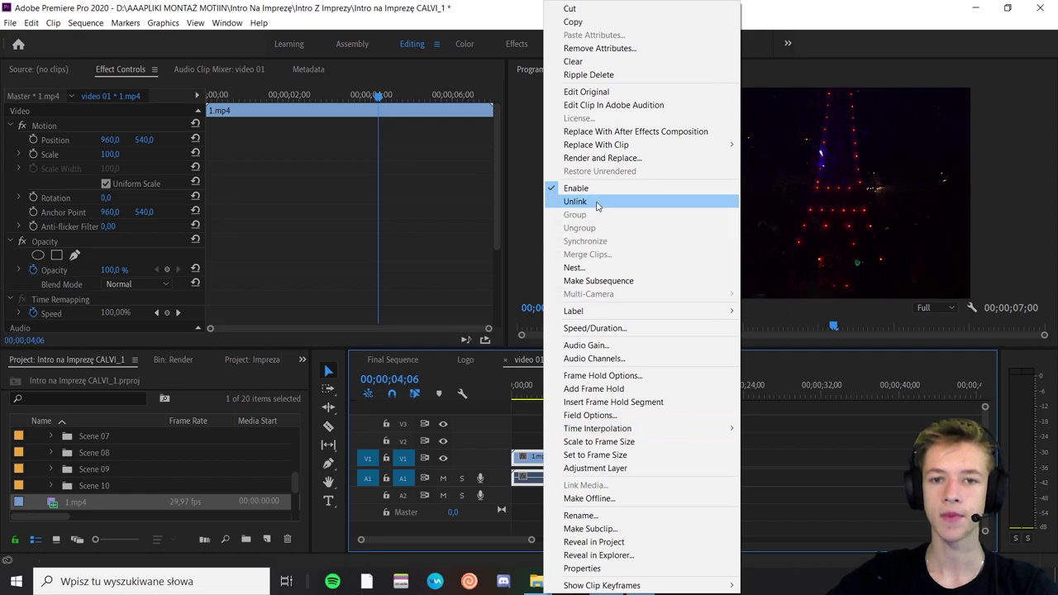
pyautogui.click(597, 203)
pyautogui.click(569, 477)
pyautogui.press('Delete')
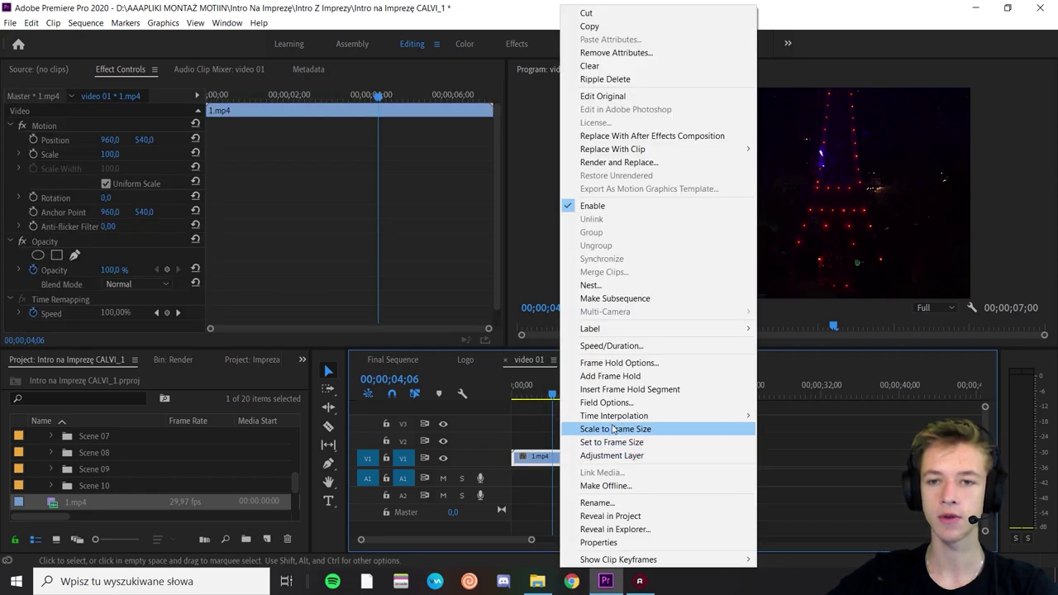
pyautogui.click(689, 431)
pyautogui.press('Home')
pyautogui.press('space')
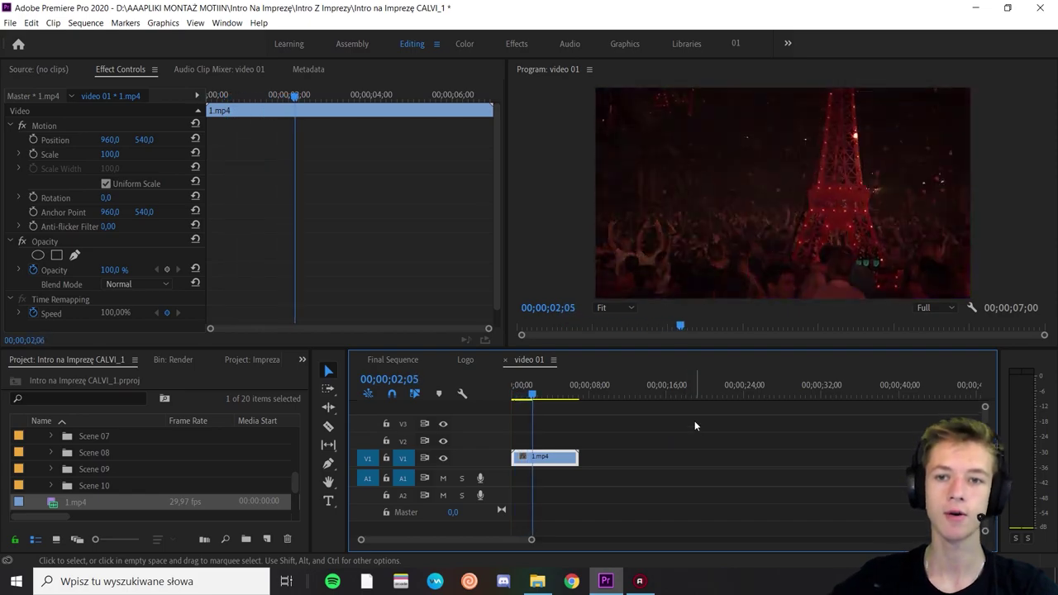
# Collapse 01 Edit Placeholders and expand 02 Finals to reveal the Render folder.
pyautogui.scroll(2, 106, 469)
pyautogui.scroll(5, 106, 469)
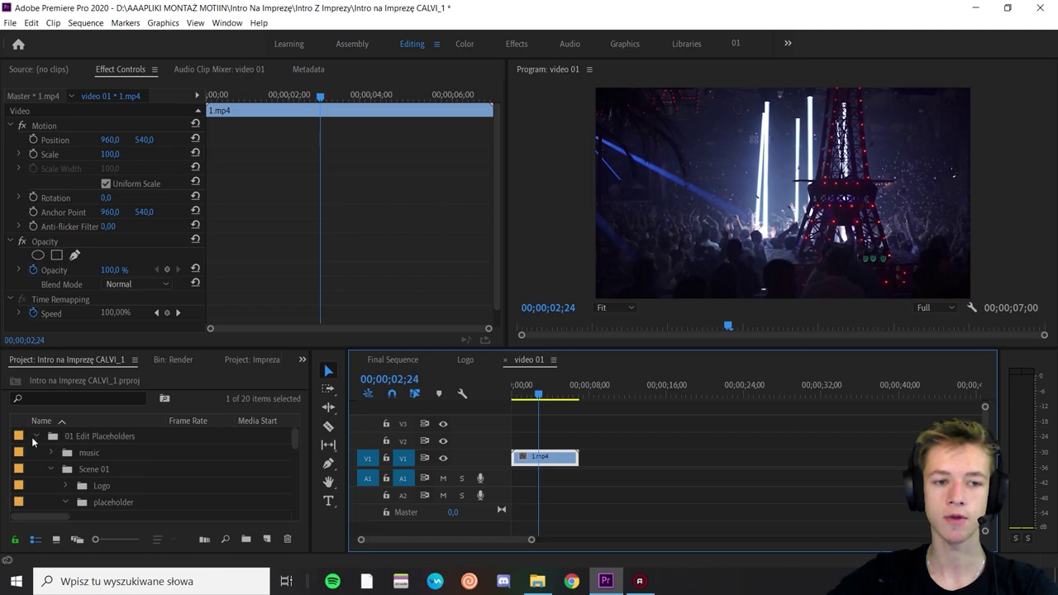
pyautogui.click(35, 437)
pyautogui.click(36, 437)
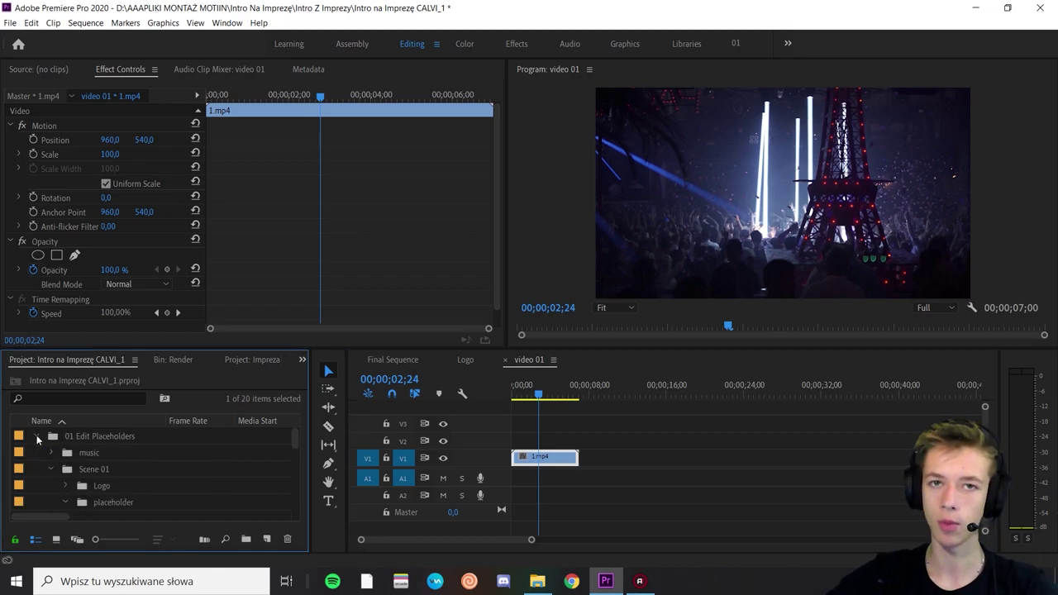
pyautogui.click(37, 436)
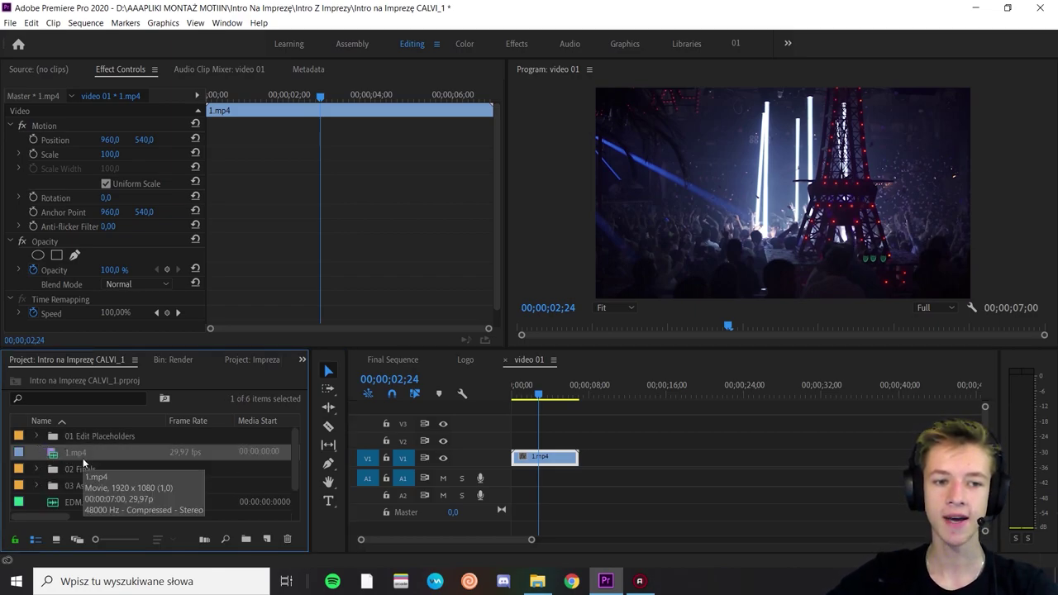
pyautogui.scroll(-1, 91, 459)
pyautogui.scroll(1, 79, 494)
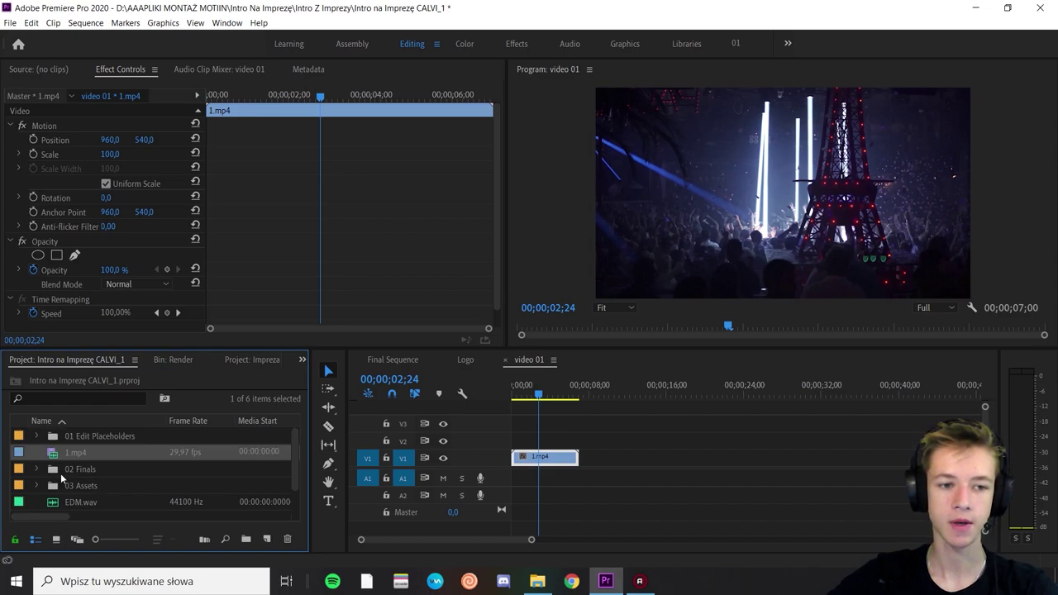
pyautogui.scroll(-1, 79, 502)
pyautogui.scroll(1, 79, 449)
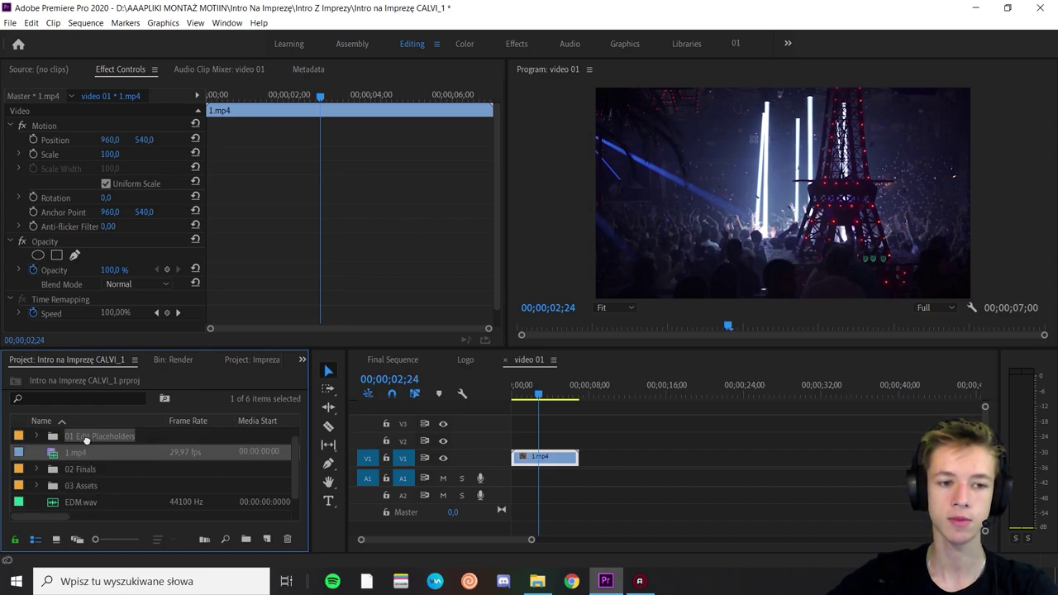
pyautogui.scroll(-1, 86, 501)
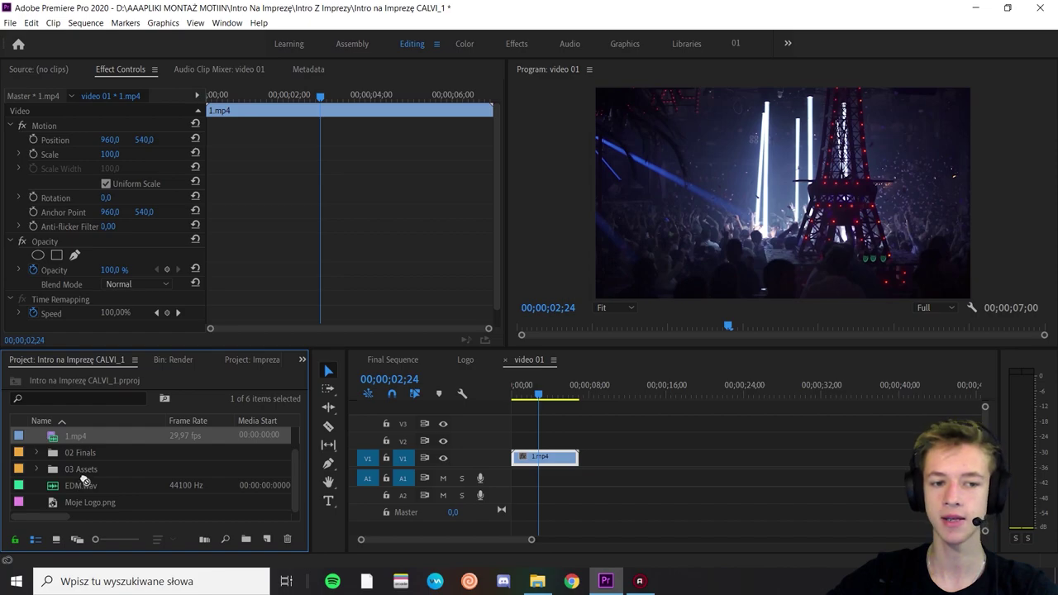
pyautogui.scroll(1, 83, 477)
pyautogui.scroll(-1, 91, 478)
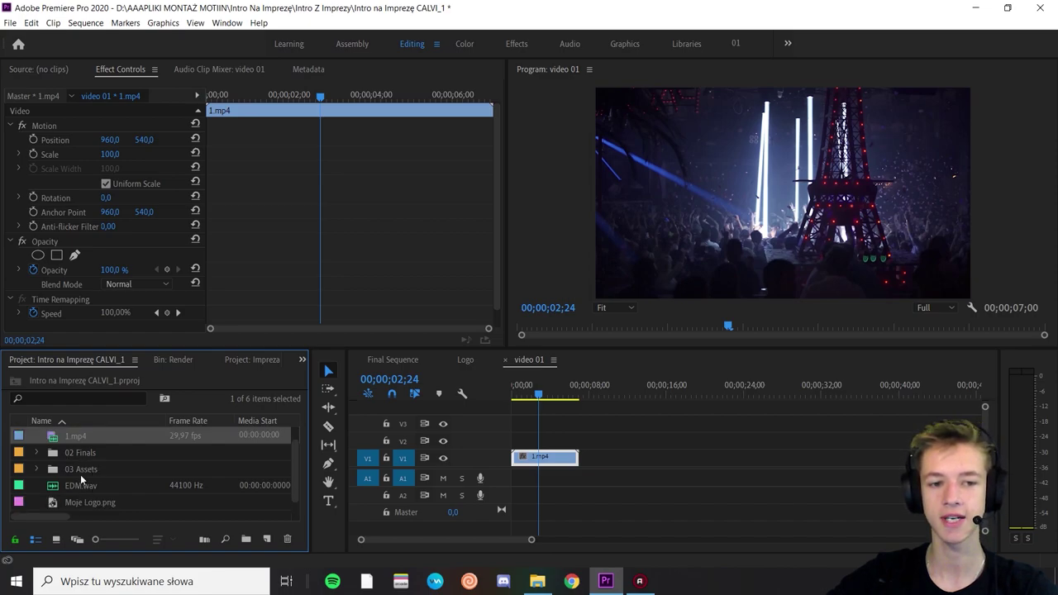
pyautogui.click(38, 453)
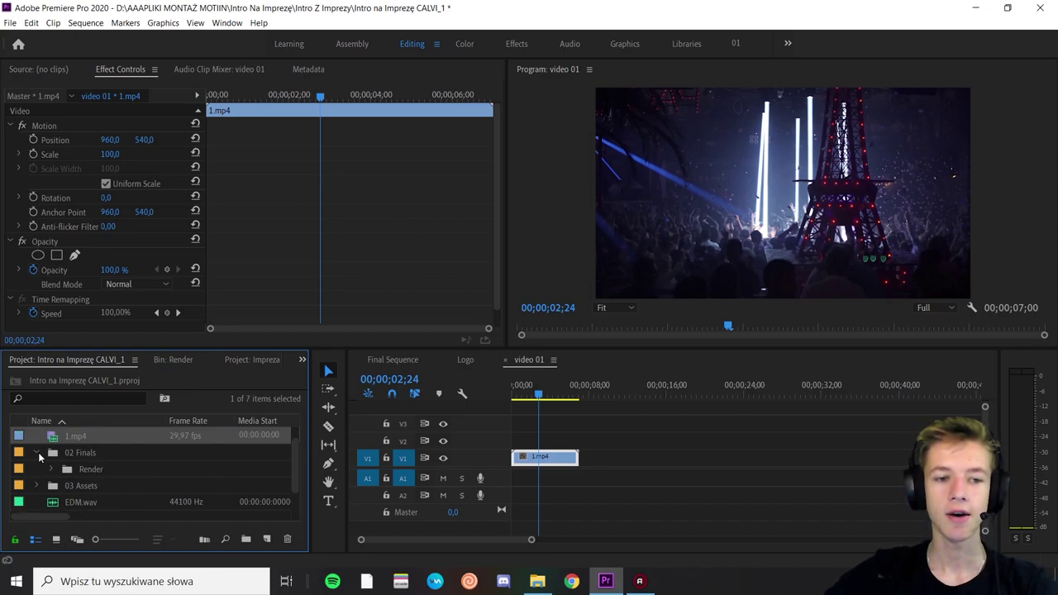
pyautogui.click(52, 469)
# Preview Final Sequence with the CALVI logo over the party footage and save the project.
pyautogui.doubleClick(126, 485)
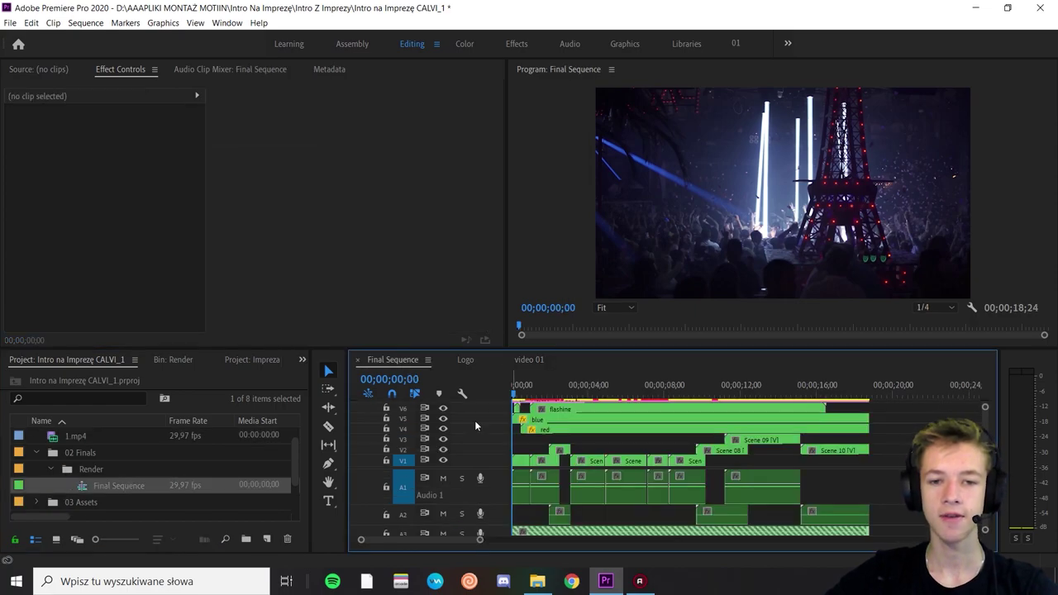
pyautogui.press('space')
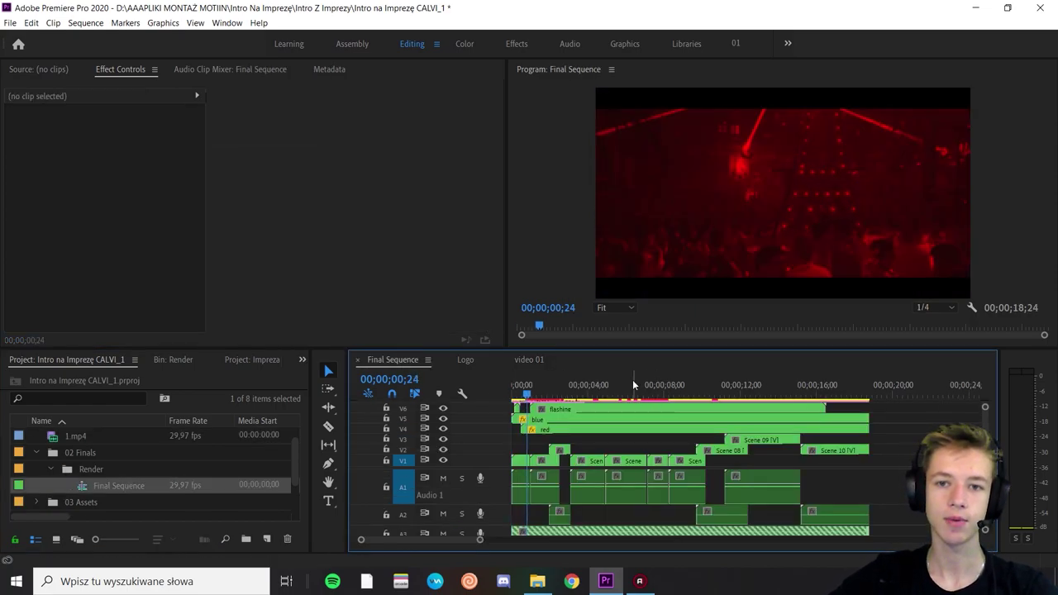
pyautogui.press('space')
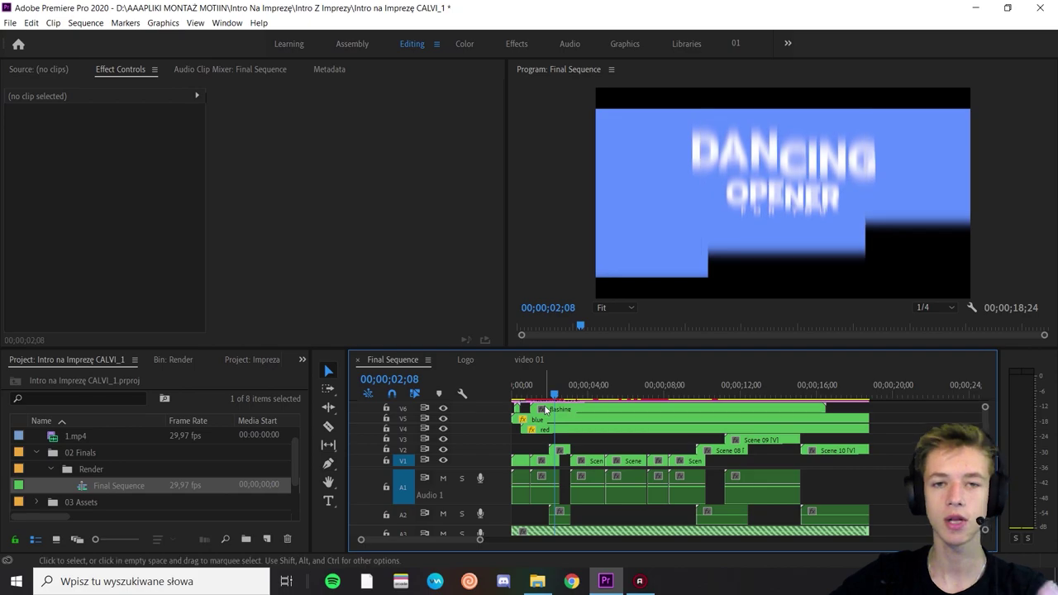
pyautogui.moveTo(535, 385)
pyautogui.mouseDown()
pyautogui.moveTo(499, 391)
pyautogui.moveTo(530, 405)
pyautogui.mouseUp()
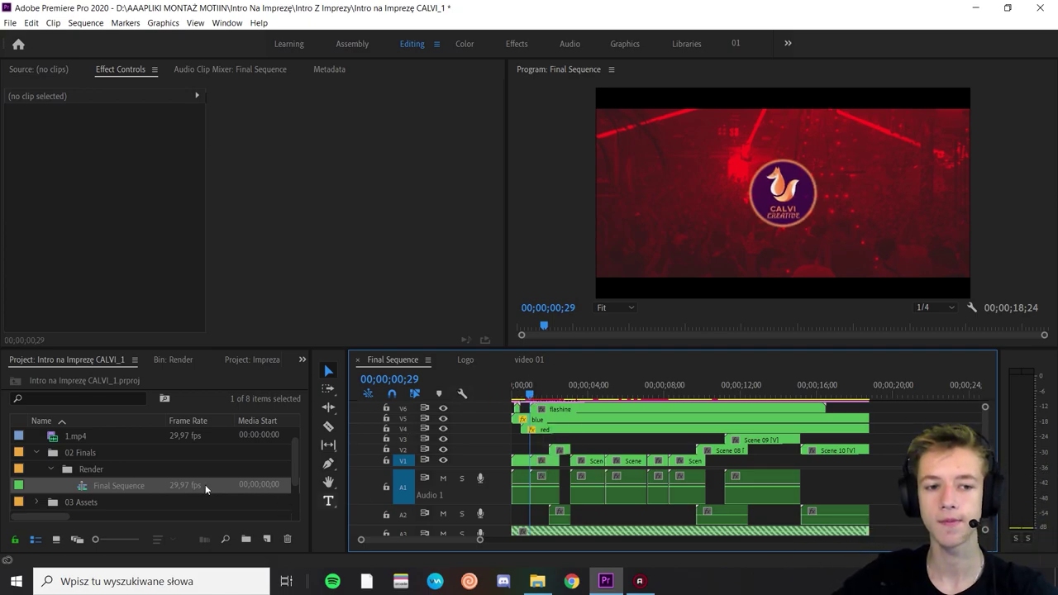
pyautogui.scroll(1, 100, 463)
pyautogui.hotkey('ctrl', 's')
pyautogui.click(37, 435)
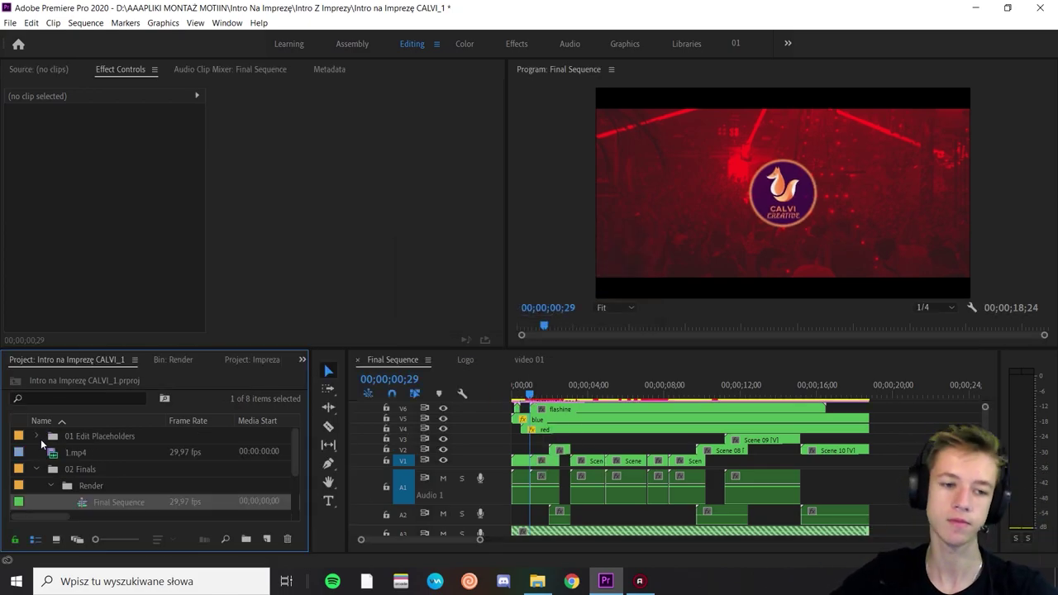
# Reopen the video 01 sequence with its 1.mp4 clip, then expand the Scene 02 folder.
pyautogui.scroll(-1, 99, 471)
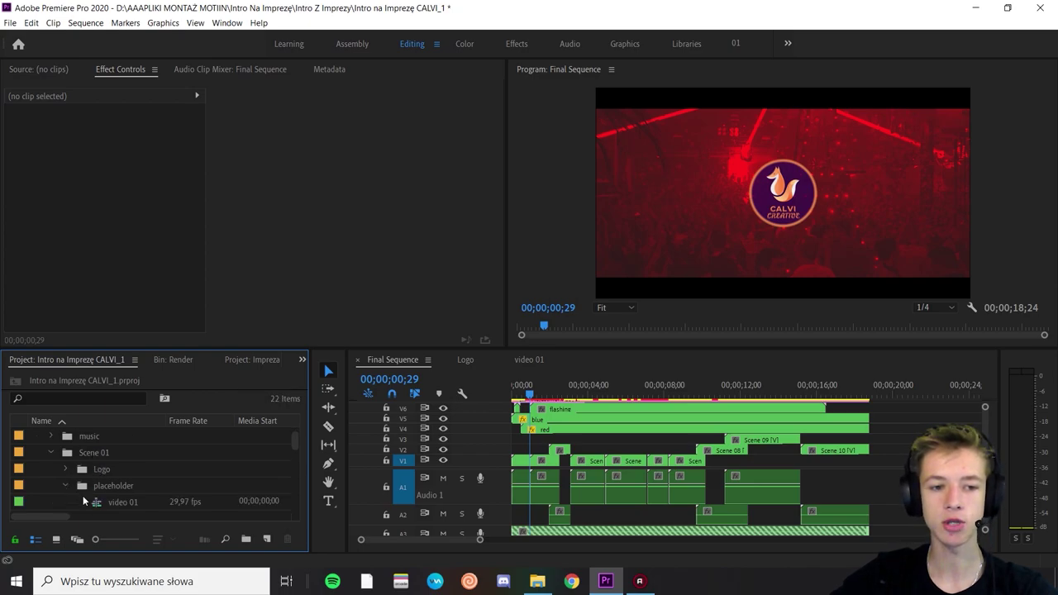
pyautogui.click(96, 503)
pyautogui.doubleClick(95, 503)
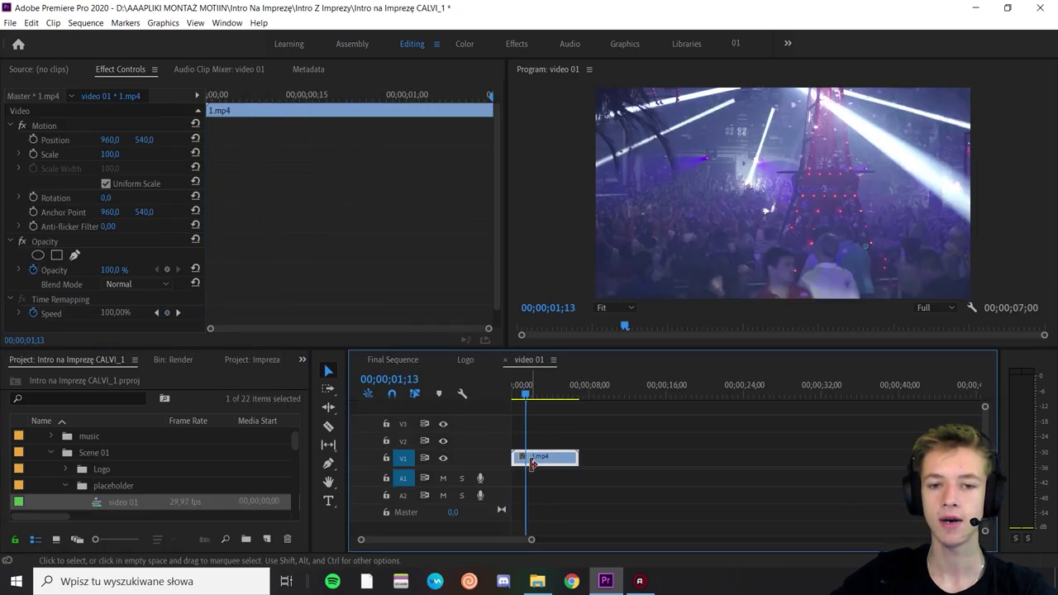
pyautogui.moveTo(533, 461); pyautogui.dragTo(543, 468)
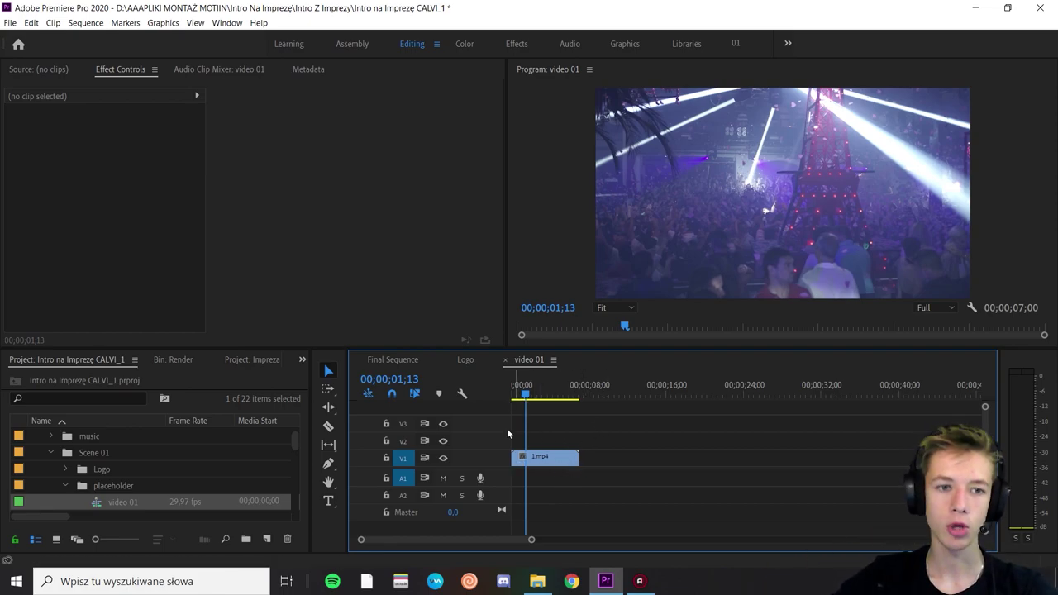
pyautogui.click(51, 452)
pyautogui.click(50, 468)
# Expand the Scene 03 bin and its Title folder to inspect them, then collapse both.
pyautogui.scroll(-1, 54, 471)
pyautogui.click(50, 486)
pyautogui.scroll(-1, 49, 489)
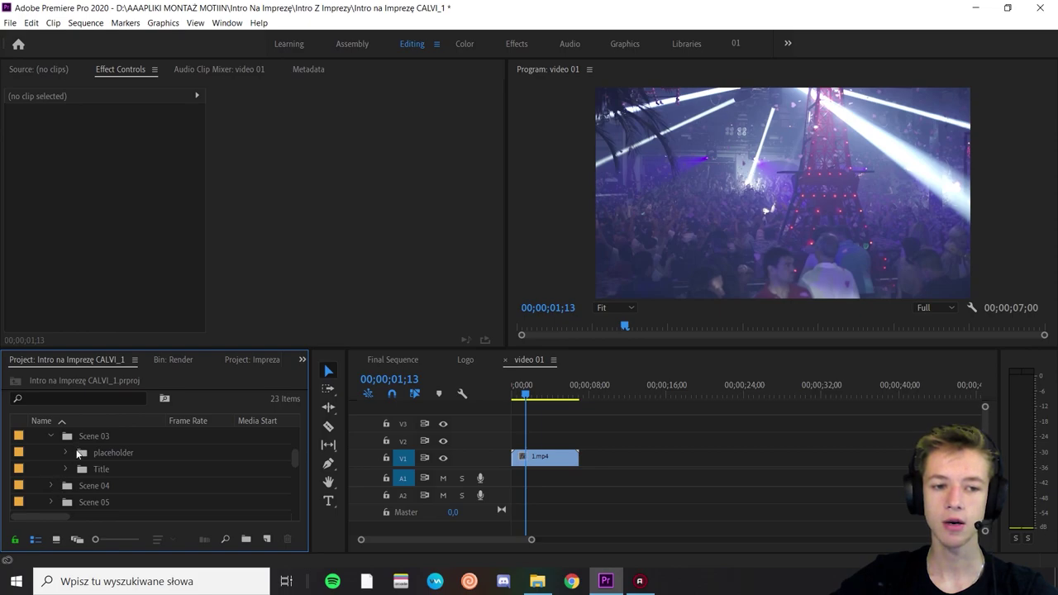
pyautogui.click(66, 469)
pyautogui.scroll(-1, 66, 466)
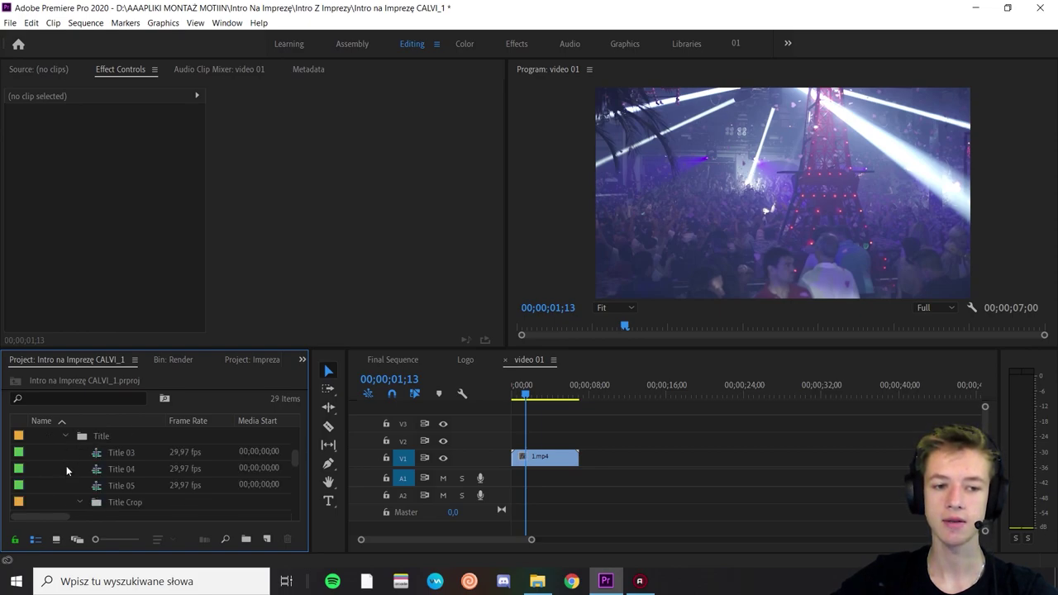
pyautogui.scroll(1, 77, 479)
pyautogui.click(65, 485)
pyautogui.click(50, 452)
# Expand the Scene 05 bin to inspect it, then collapse its Title folder and the bin.
pyautogui.scroll(1, 51, 456)
pyautogui.scroll(2, 60, 464)
pyautogui.scroll(-1, 58, 464)
pyautogui.scroll(-3, 52, 469)
pyautogui.click(49, 470)
pyautogui.scroll(-2, 47, 471)
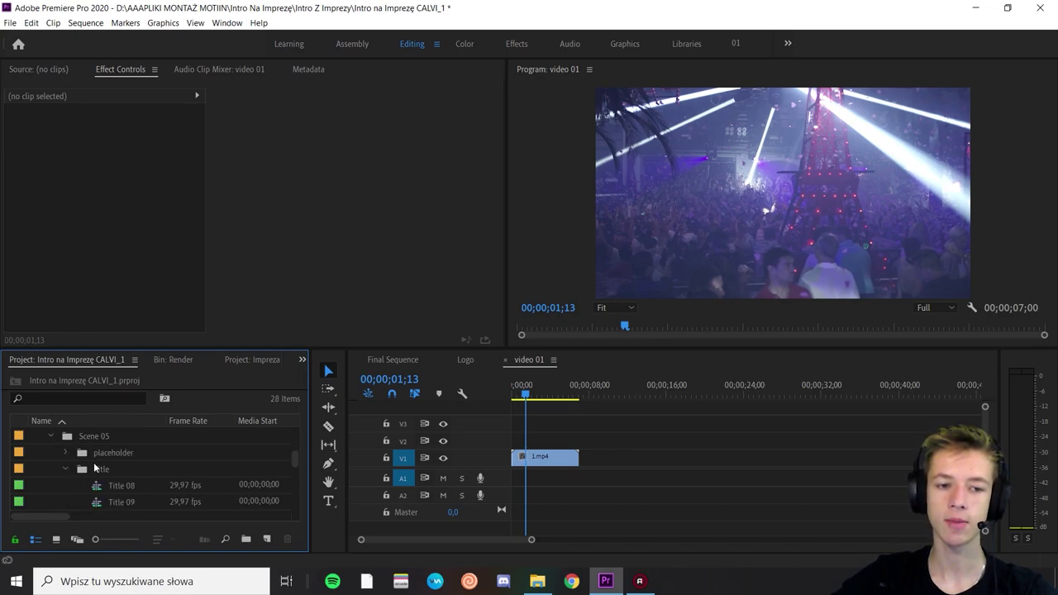
pyautogui.click(63, 468)
pyautogui.click(50, 436)
# Expand Scene 02's placeholder folder and open the video 02 placeholder sequence.
pyautogui.scroll(2, 55, 462)
pyautogui.scroll(2, 55, 461)
pyautogui.scroll(1, 78, 466)
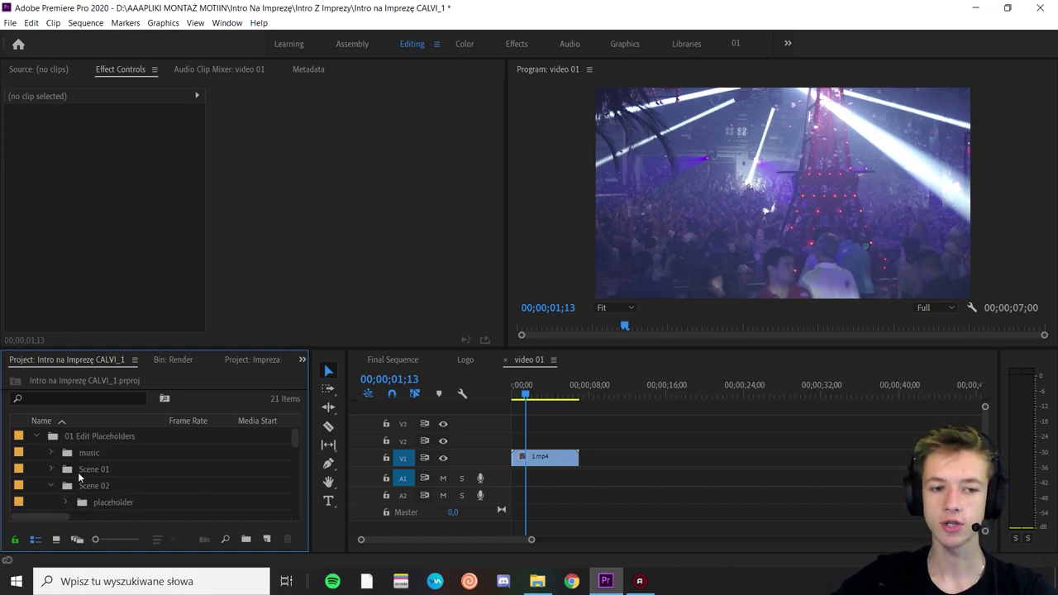
pyautogui.scroll(1, 80, 477)
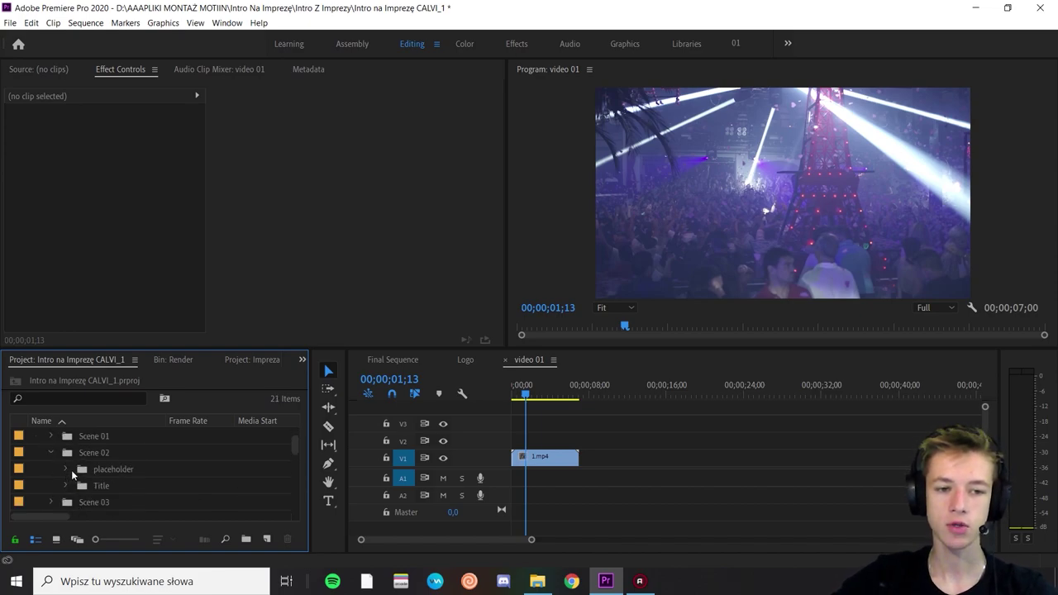
pyautogui.click(67, 470)
pyautogui.doubleClick(134, 468)
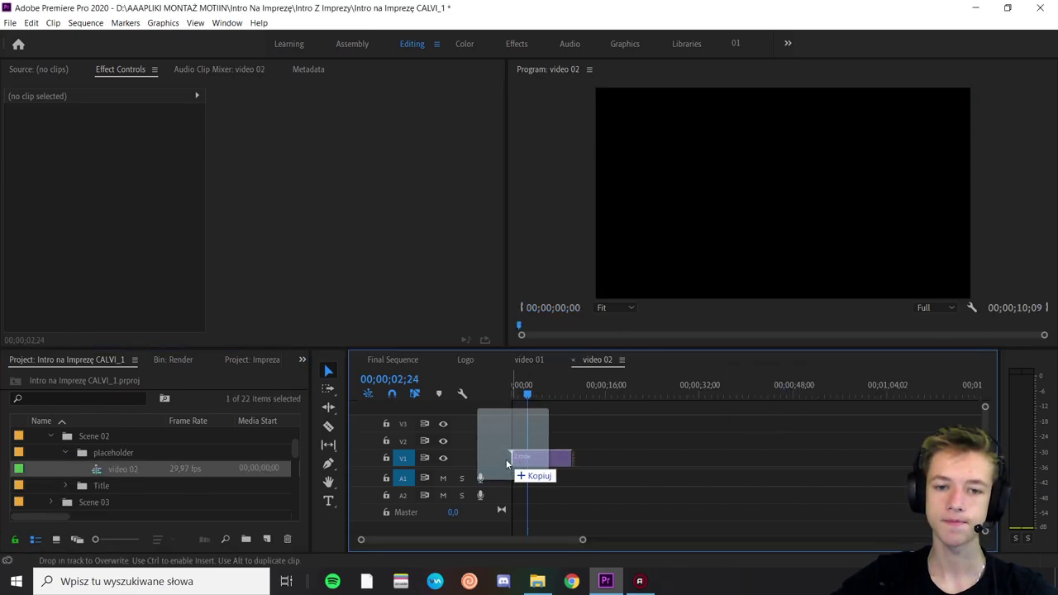
# Drop the 2.mov crowd footage onto video 02's V1 track and play it from the start.
pyautogui.moveTo(767, 399); pyautogui.dragTo(546, 460)
pyautogui.click(546, 461)
pyautogui.press('Home')
pyautogui.press('space')
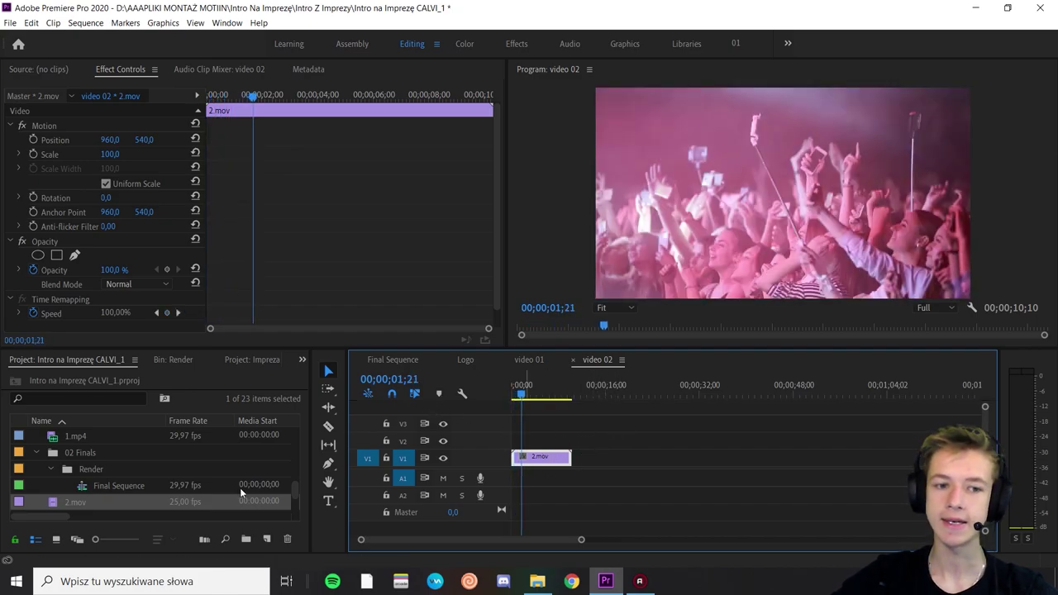
# Collapse the Render and 02 Finals folders and select the imported 2.mov footage.
pyautogui.click(51, 469)
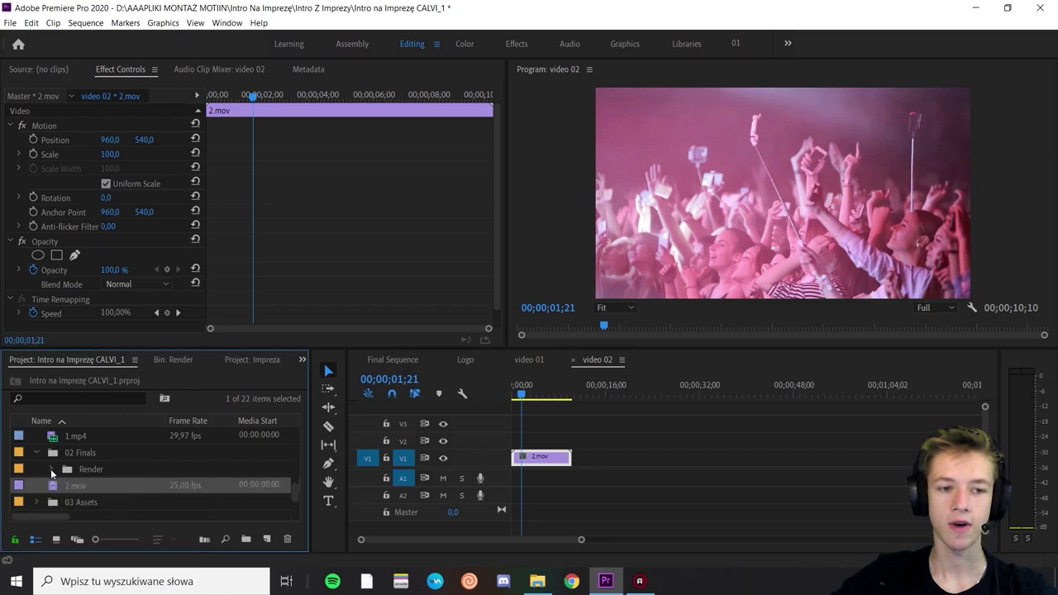
pyautogui.scroll(2, 50, 469)
pyautogui.click(37, 486)
pyautogui.scroll(-1, 40, 482)
pyautogui.click(70, 486)
pyautogui.scroll(1, 66, 459)
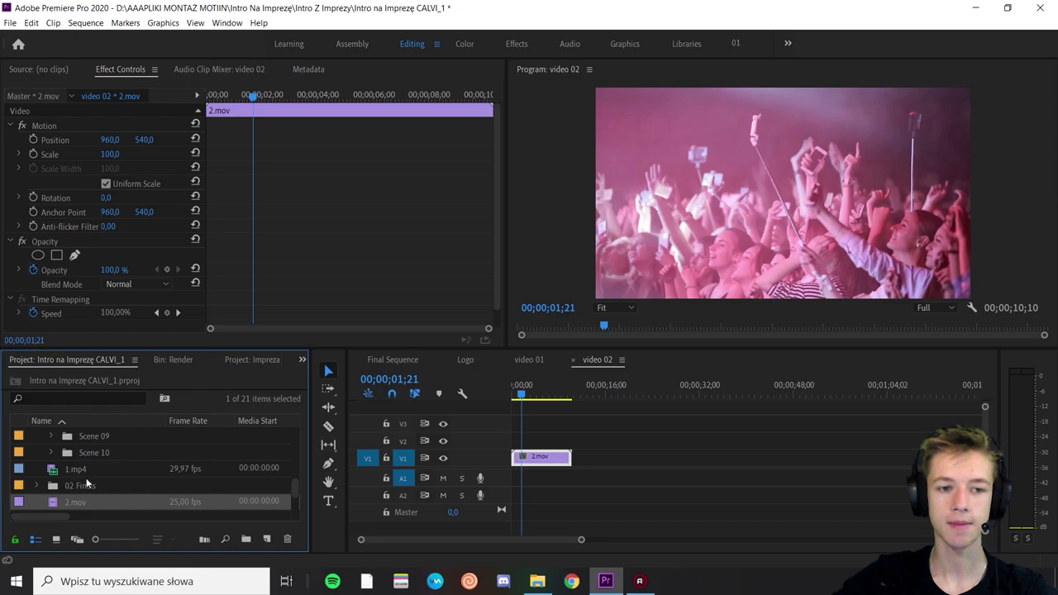
pyautogui.scroll(5, 76, 468)
pyautogui.scroll(4, 99, 470)
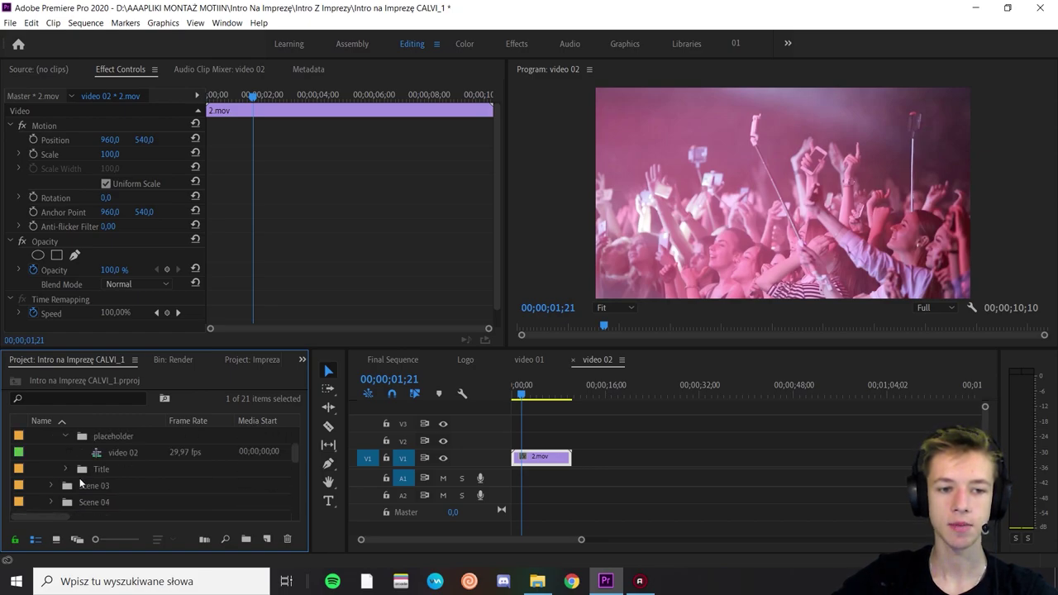
pyautogui.scroll(1, 123, 472)
# Collapse Scene 02's placeholder folder, expand its Title folder and open Title 01.
pyautogui.click(66, 453)
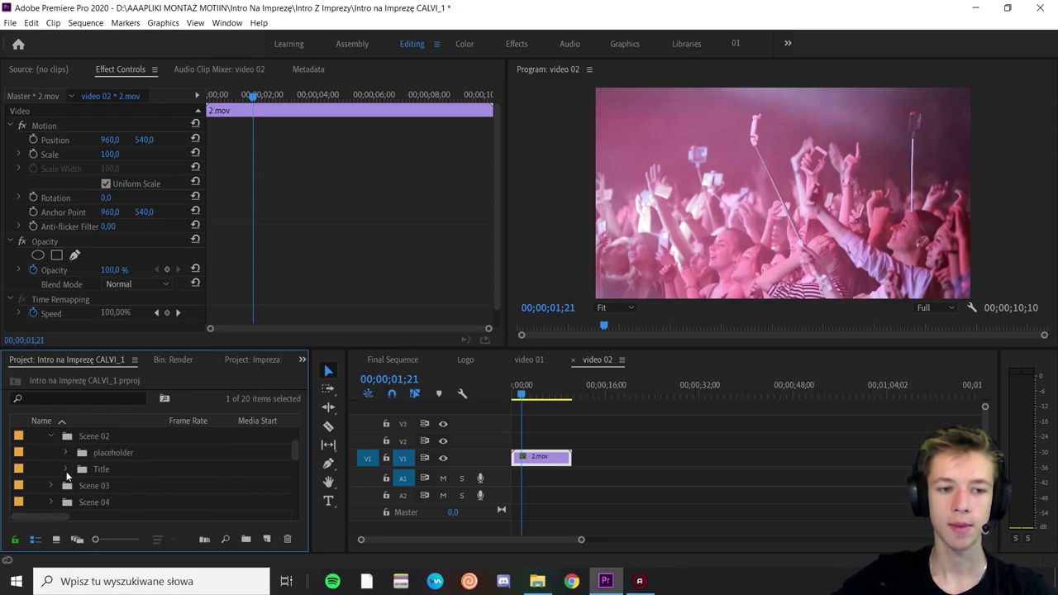
pyautogui.click(65, 469)
pyautogui.click(149, 487)
pyautogui.doubleClick(149, 489)
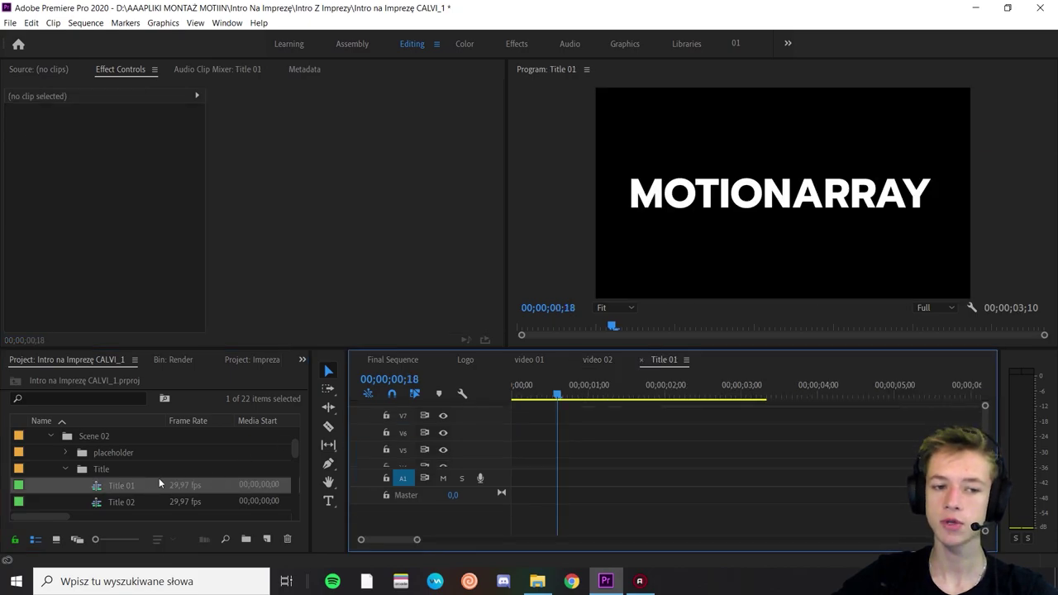
# Expand the 02 Finals folder and open the Render bin in its own panel.
pyautogui.scroll(-5, 145, 489)
pyautogui.scroll(-5, 99, 486)
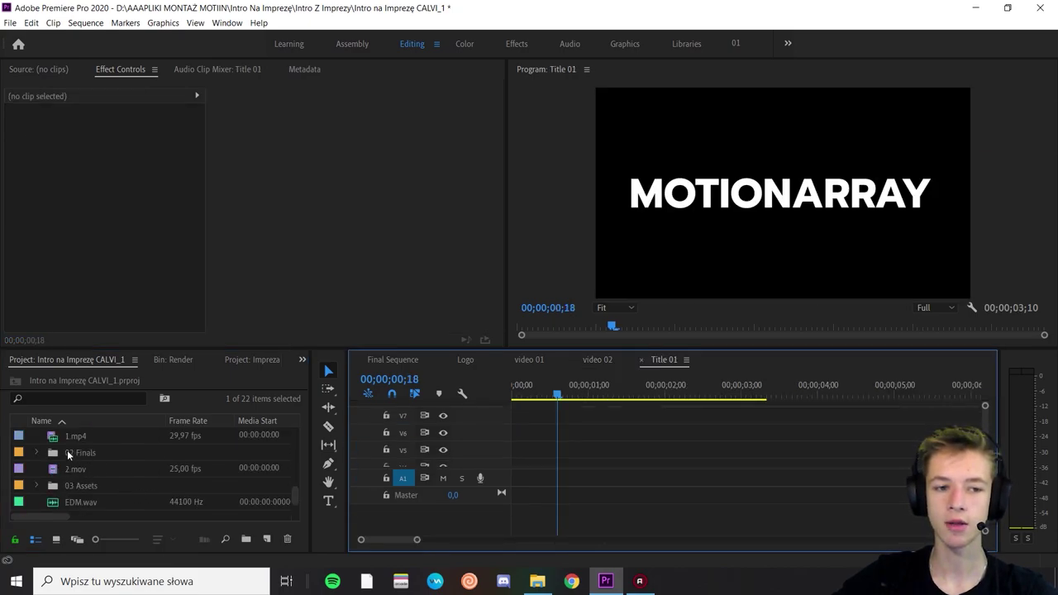
pyautogui.click(38, 452)
pyautogui.doubleClick(101, 472)
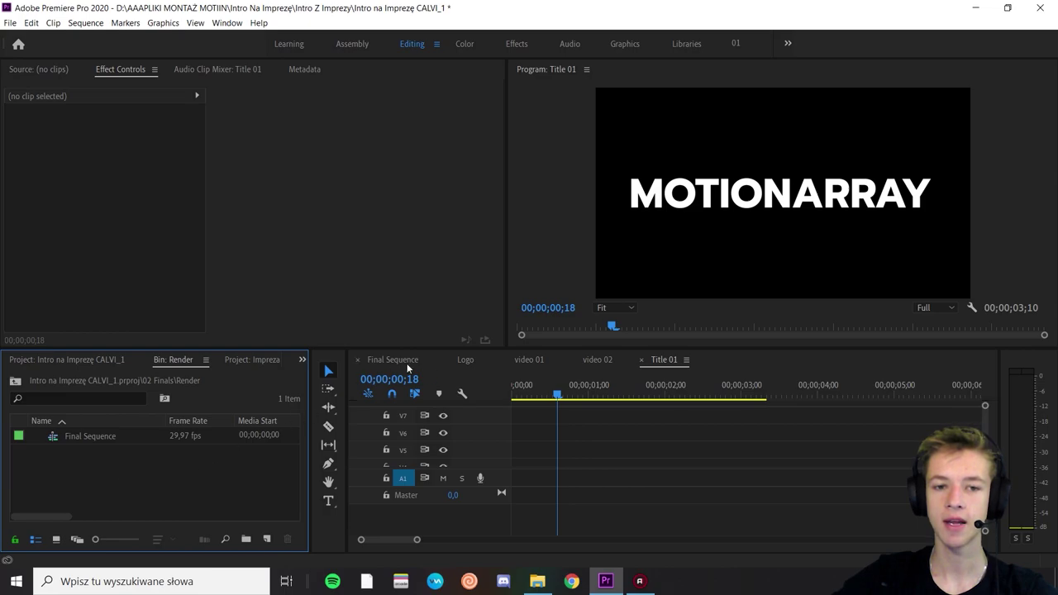
# Browse the template's sequence tabs, including Title 01 and video 02, then return to Final Sequence.
pyautogui.click(475, 360)
pyautogui.click(393, 360)
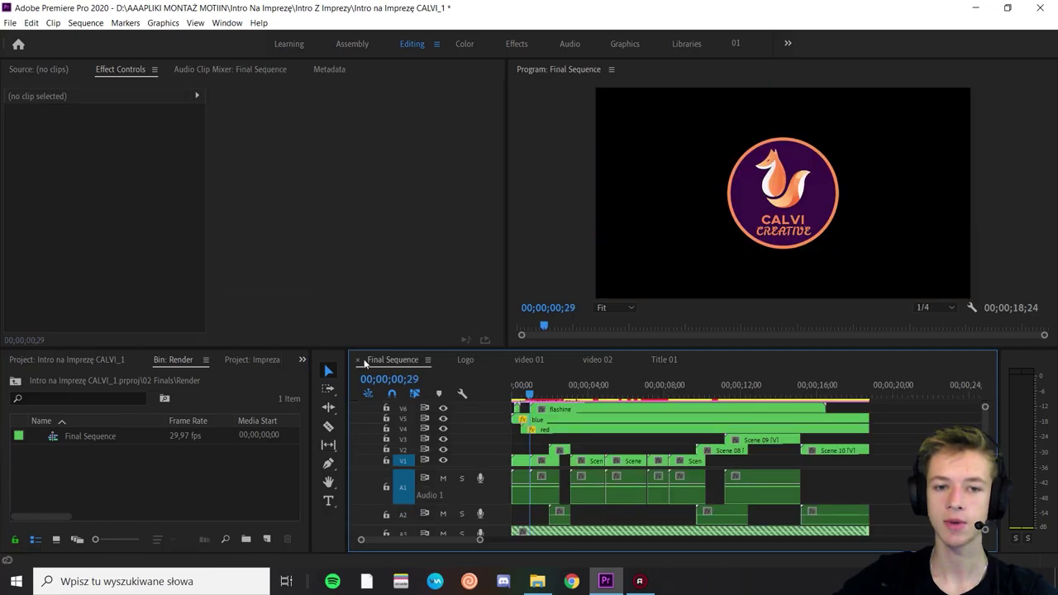
pyautogui.click(465, 360)
pyautogui.click(529, 360)
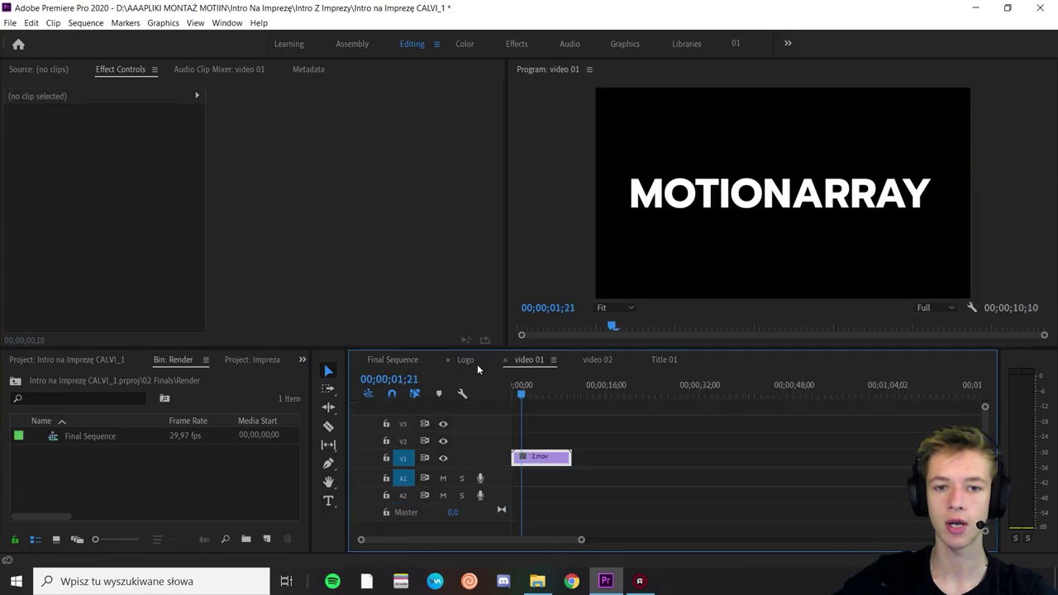
pyautogui.click(638, 361)
pyautogui.click(610, 359)
pyautogui.click(393, 360)
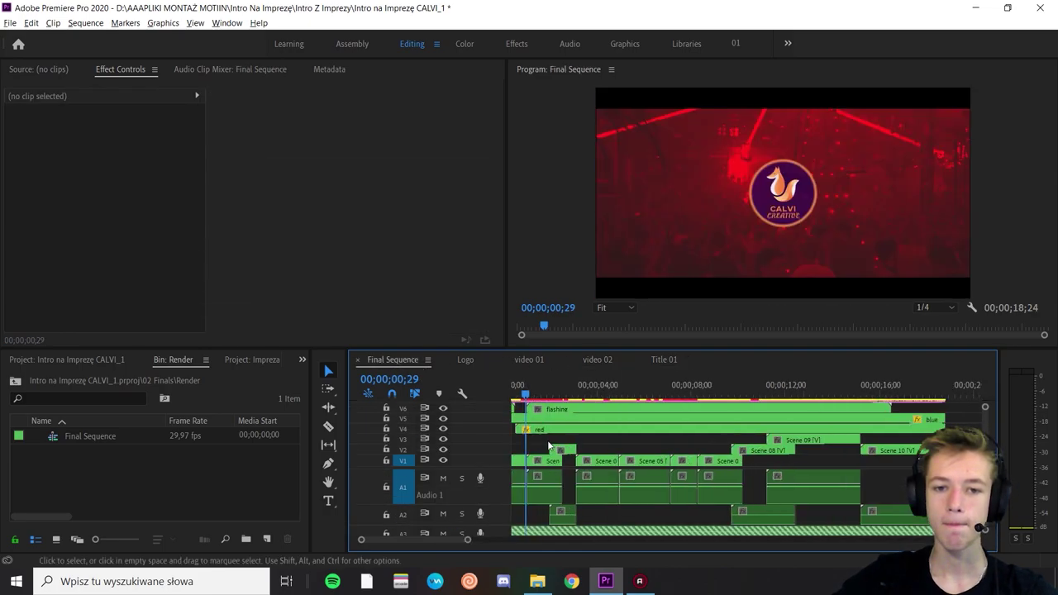
# Zoom the Final Sequence timeline to the MOTIONARRAY title frame, then reopen Title 01 and the project tree.
pyautogui.press('=')
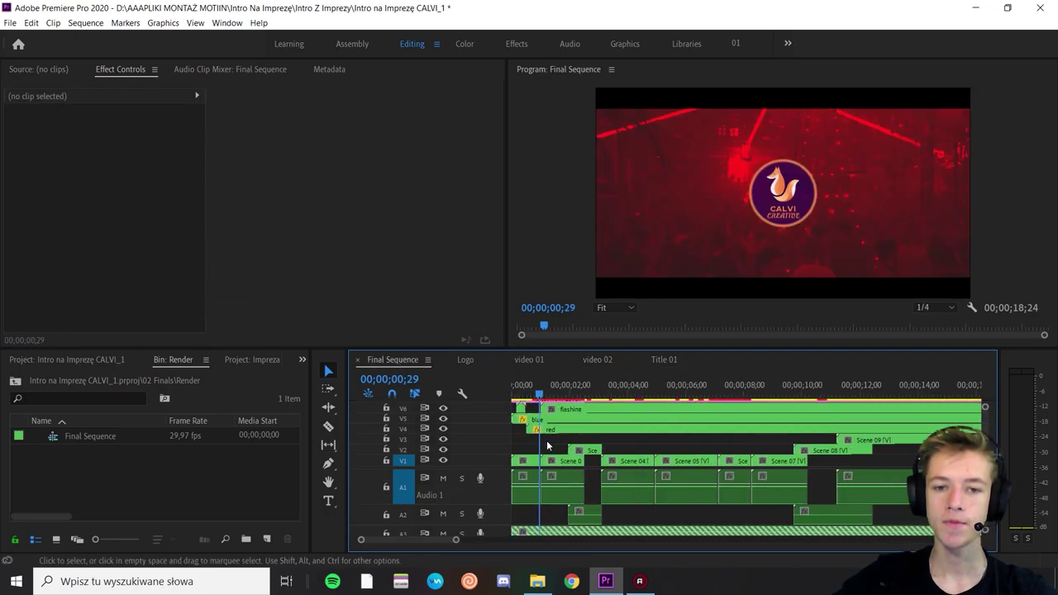
pyautogui.press('Home')
pyautogui.press('-')
pyautogui.click(544, 385)
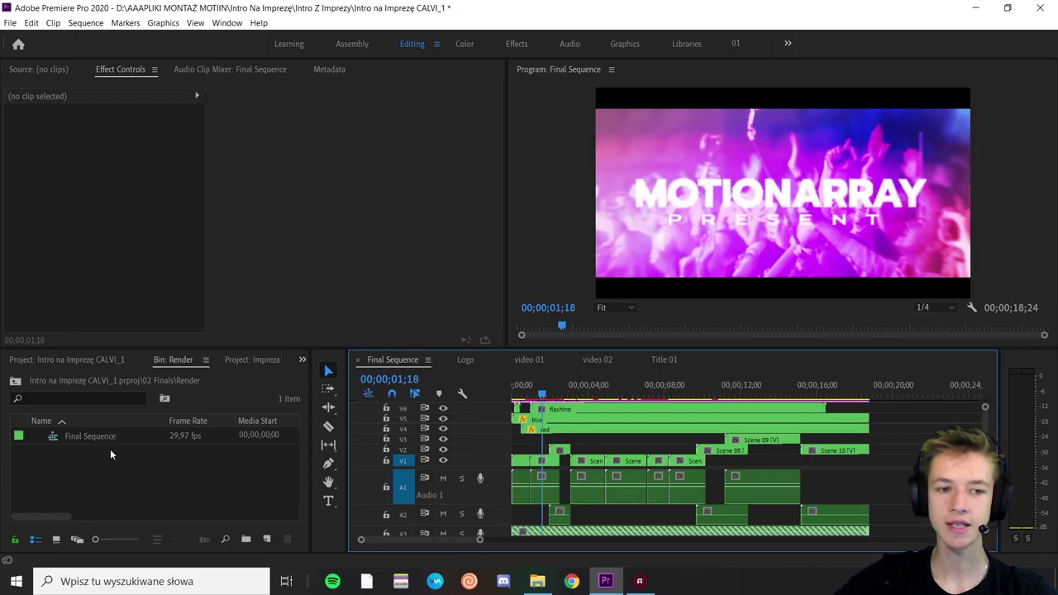
pyautogui.click(673, 360)
pyautogui.click(81, 361)
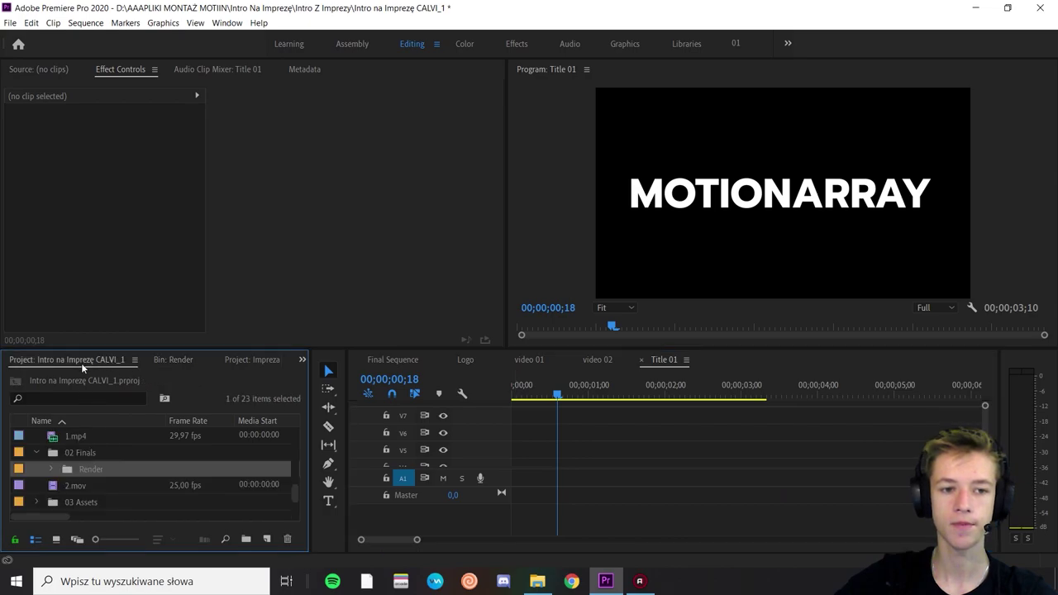
# Expand the project folders and preview the Title 01 and Title 02 sequences.
pyautogui.click(52, 469)
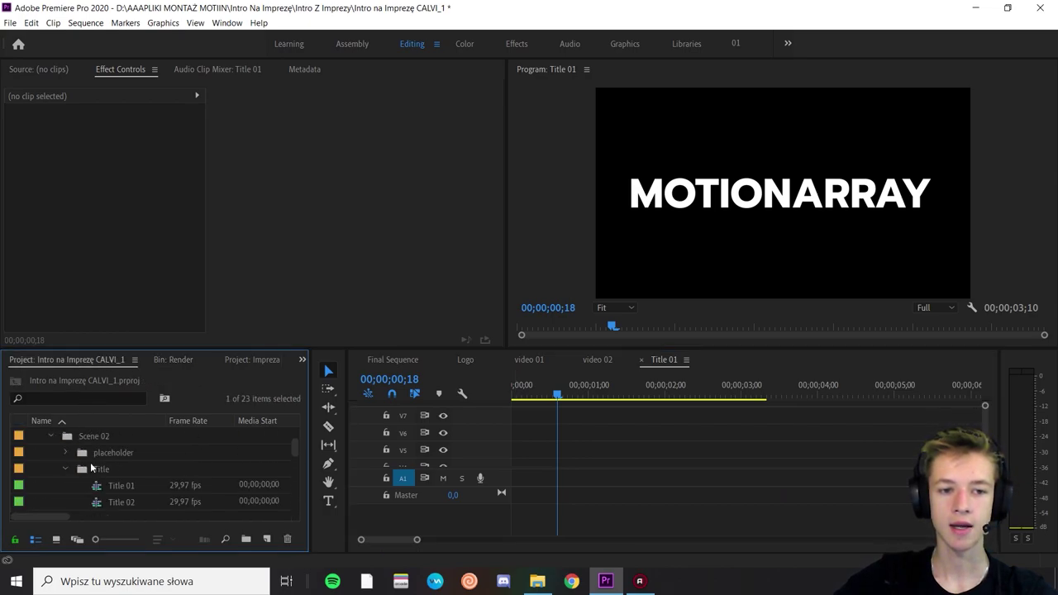
pyautogui.scroll(-1, 91, 462)
pyautogui.scroll(-1, 119, 463)
pyautogui.doubleClick(125, 468)
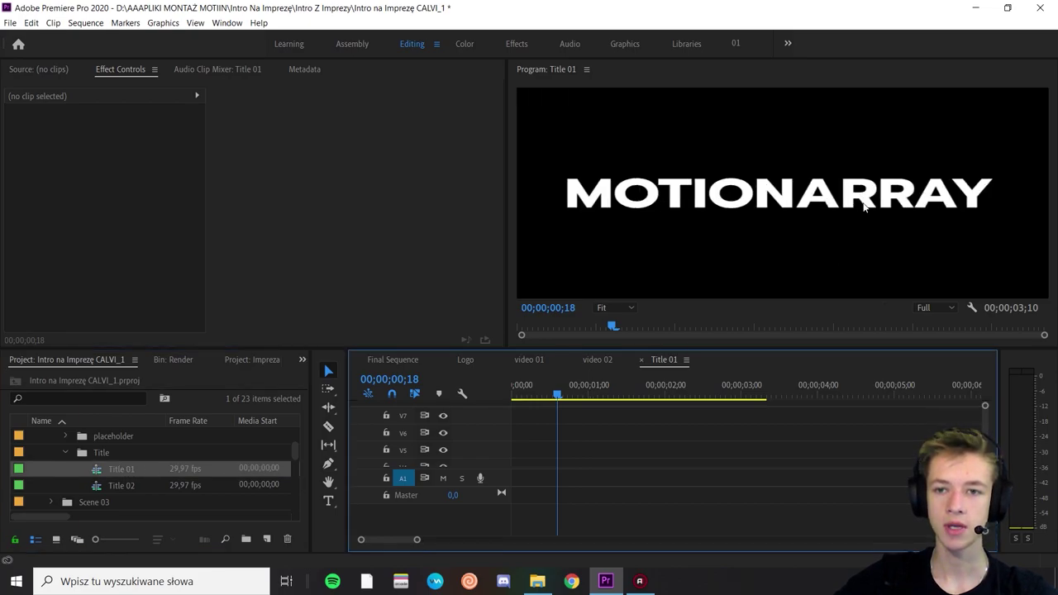
pyautogui.doubleClick(131, 487)
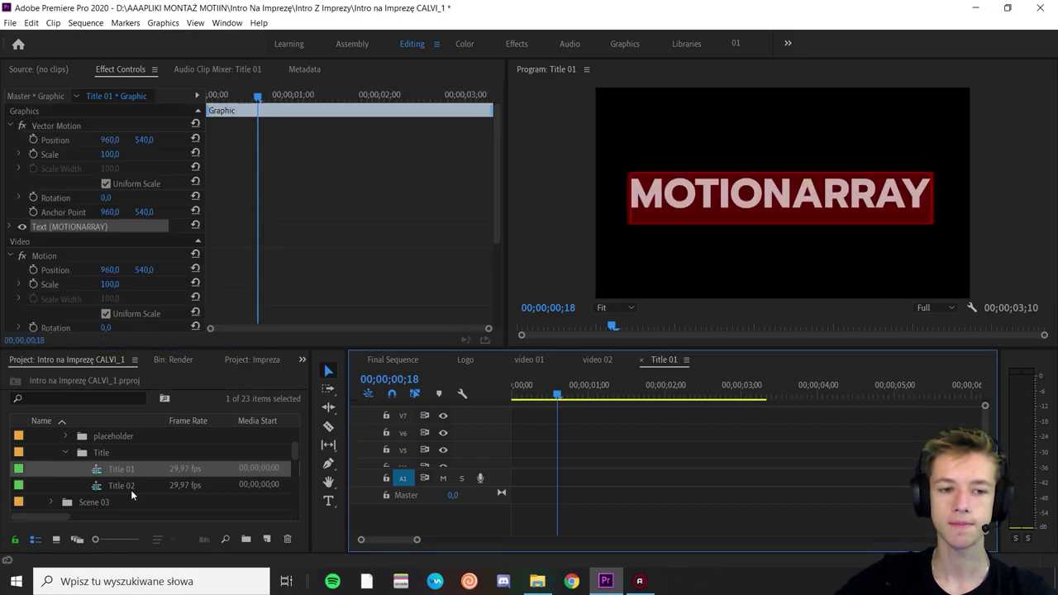
# Replace Title 01's MOTIONARRAY placeholder text with CALVI.
pyautogui.doubleClick(152, 471)
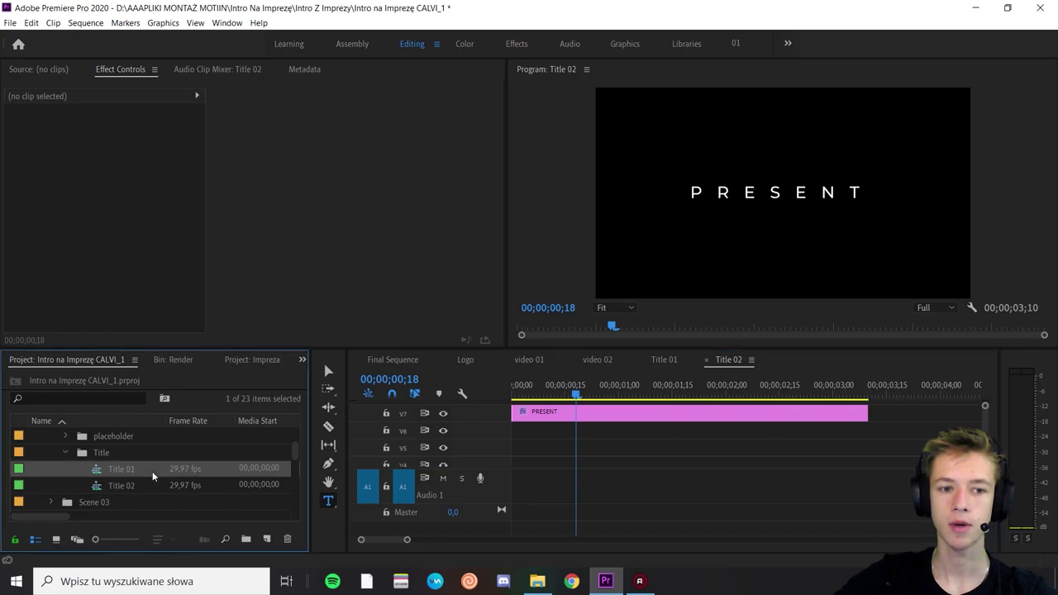
pyautogui.click(799, 192)
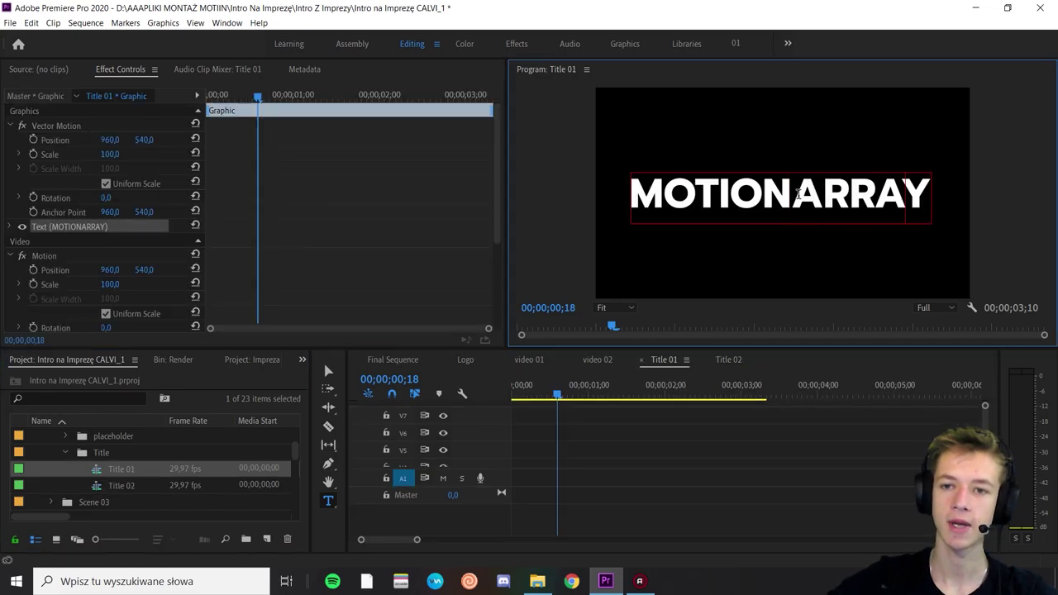
pyautogui.press('BackSpace')
pyautogui.press('BackSpace')
pyautogui.press('BackSpace')
pyautogui.write('CALVI')
# Retype Title 02's PRESENT as PREZENTUJE, shift it left via Position X, and view the Final Sequence.
pyautogui.doubleClick(158, 483)
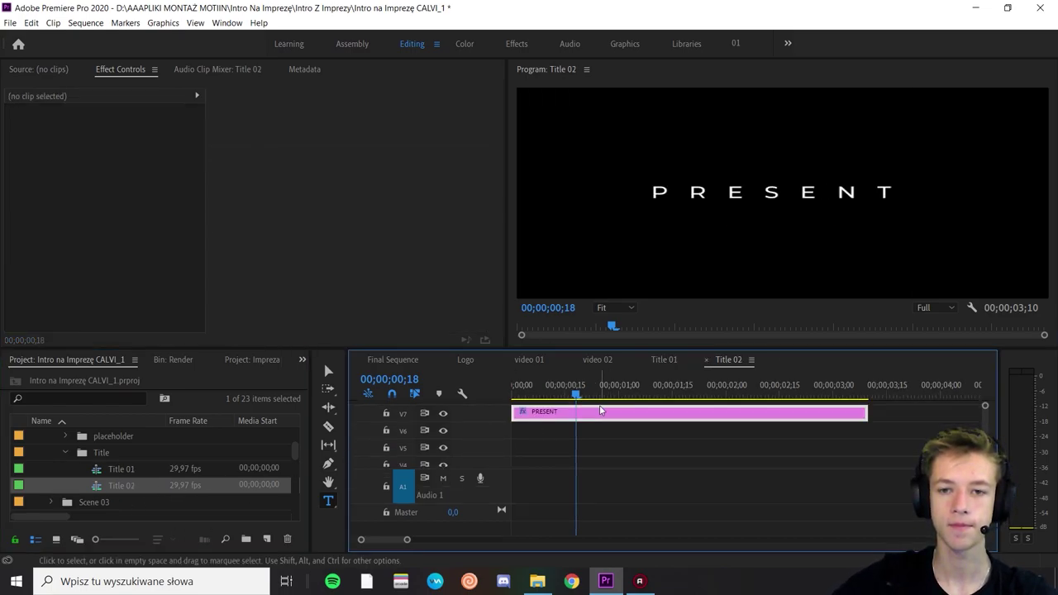
pyautogui.click(602, 412)
pyautogui.click(783, 200)
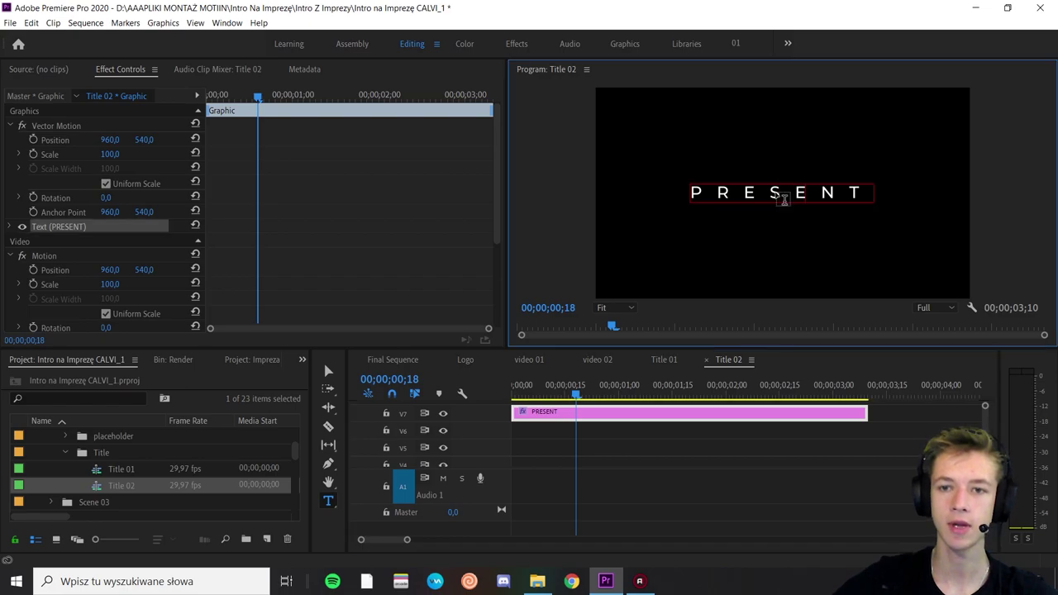
pyautogui.press('BackSpace')
pyautogui.press('BackSpace')
pyautogui.press('BackSpace')
pyautogui.press('BackSpace')
pyautogui.press('BackSpace')
pyautogui.press('BackSpace')
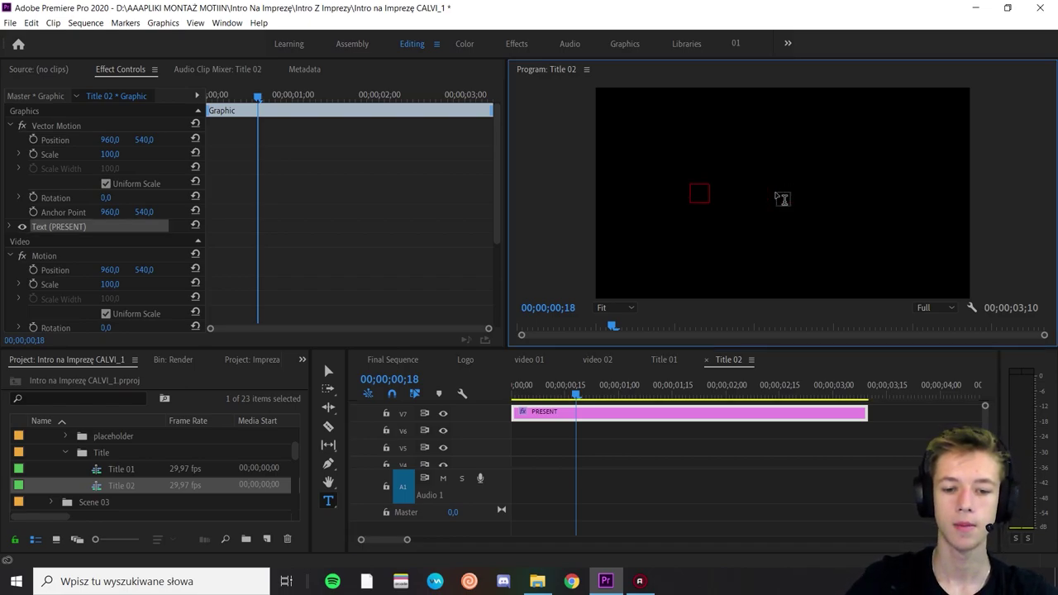
pyautogui.write('PREZENTUJE')
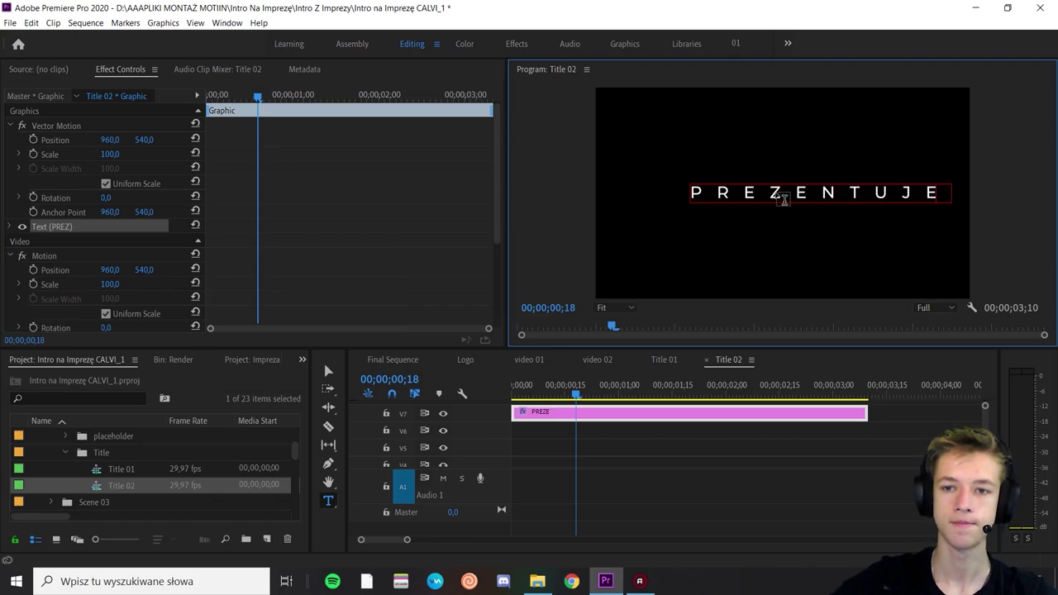
pyautogui.click(144, 140)
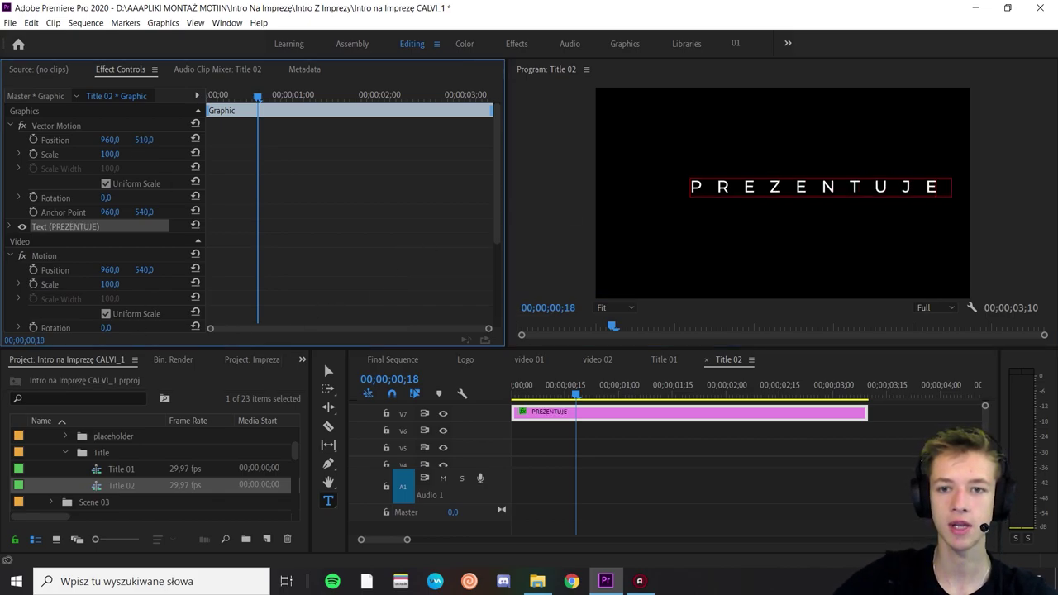
pyautogui.moveTo(110, 140); pyautogui.dragTo(115, 140)
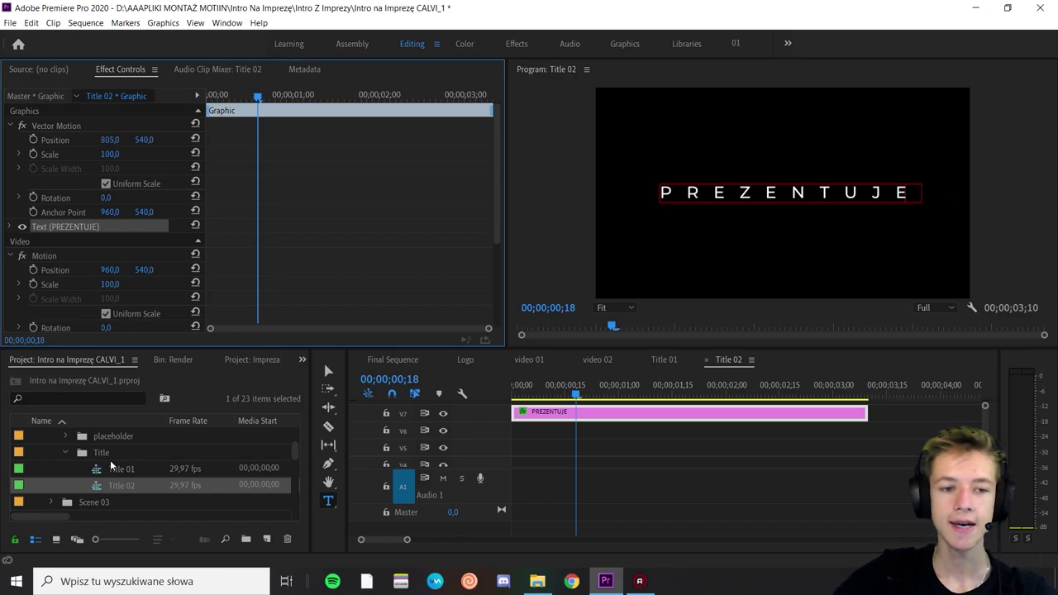
pyautogui.click(392, 359)
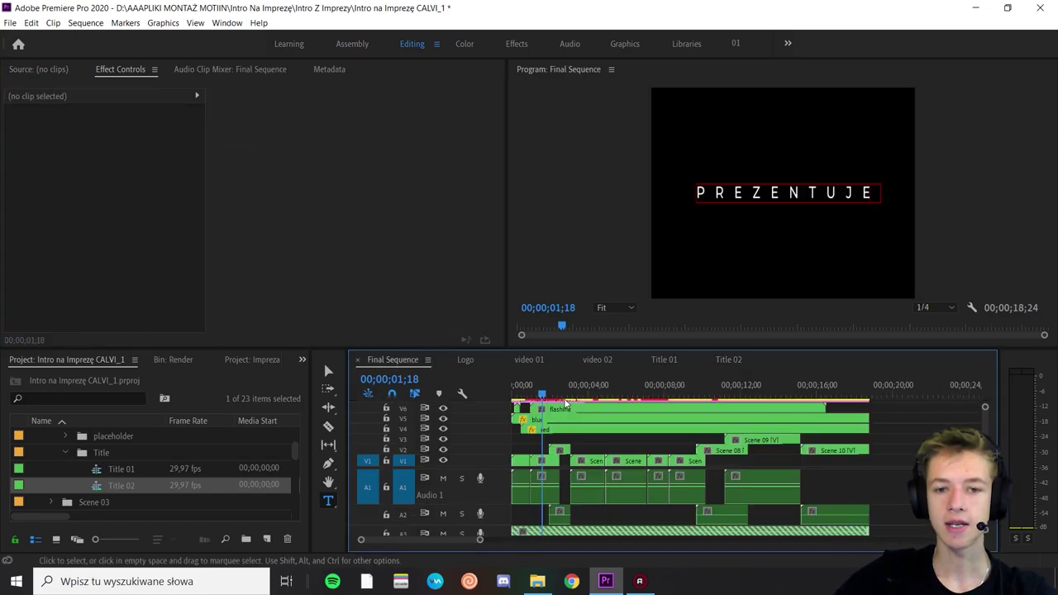
# Scrub to about one second and turn on the Program monitor's transport controls.
pyautogui.moveTo(527, 389); pyautogui.dragTo(537, 395)
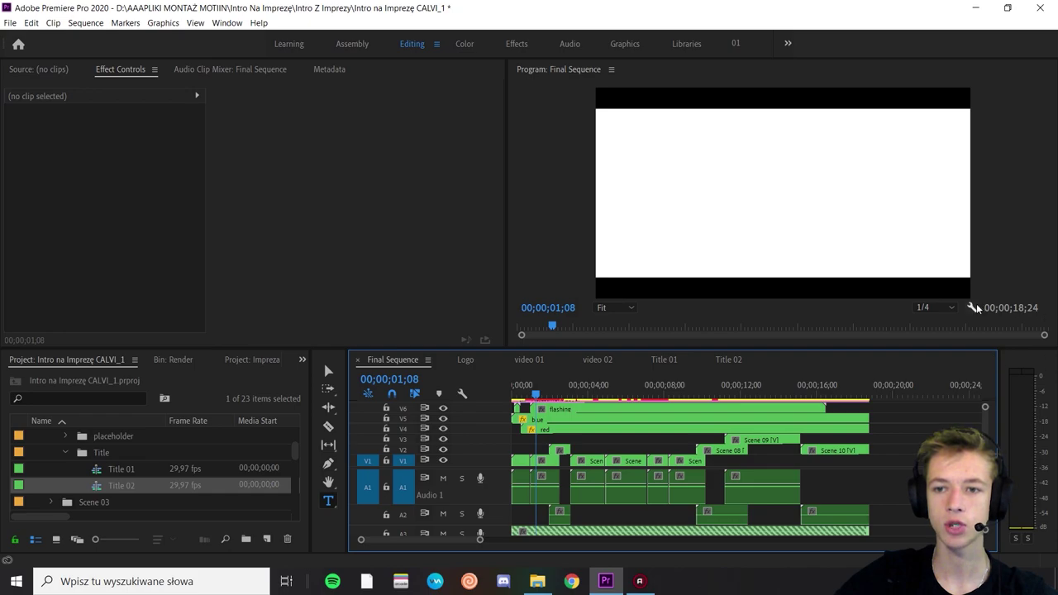
pyautogui.click(973, 307)
pyautogui.click(951, 321)
# Step forward seven frames, then play the intro and stop at the DANCING OPENER FOR YOU title.
pyautogui.click(813, 334)
pyautogui.click(813, 334)
pyautogui.click(813, 335)
pyautogui.click(813, 334)
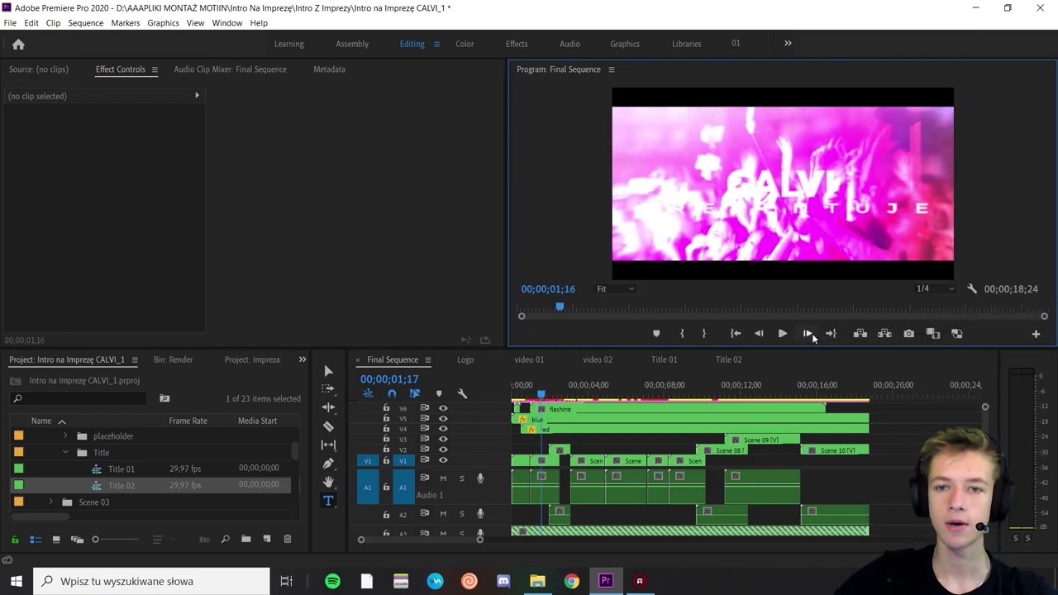
pyautogui.click(811, 334)
pyautogui.click(811, 334)
pyautogui.click(808, 335)
pyautogui.click(807, 335)
pyautogui.click(807, 334)
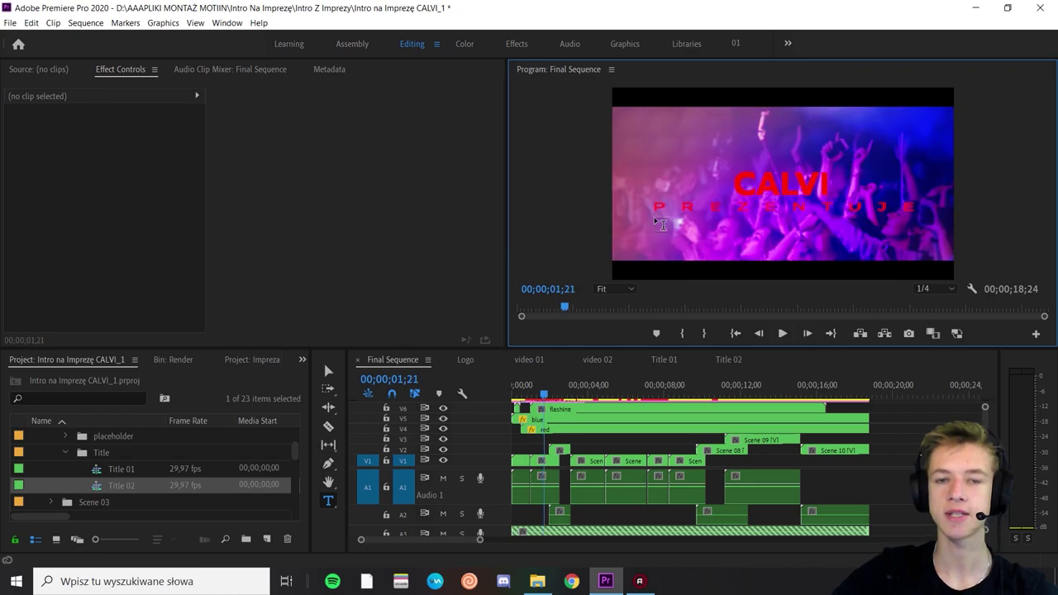
pyautogui.press('space')
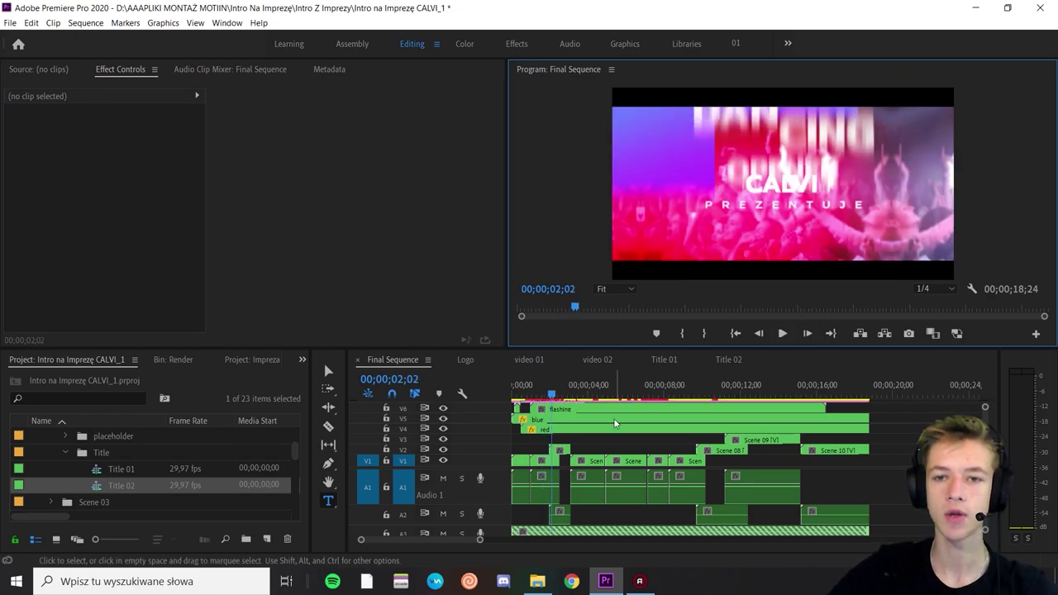
pyautogui.press('space')
pyautogui.scroll(2, 99, 467)
pyautogui.scroll(-1, 79, 470)
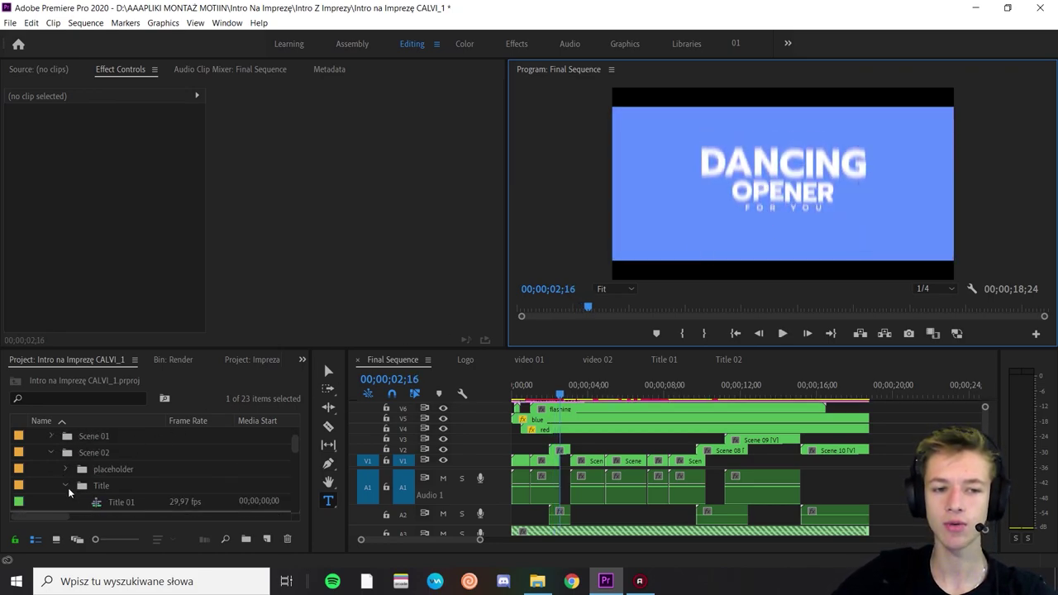
# Collapse the Scene 02 bin and expand Scene 03 with its Title folder.
pyautogui.click(66, 487)
pyautogui.click(51, 449)
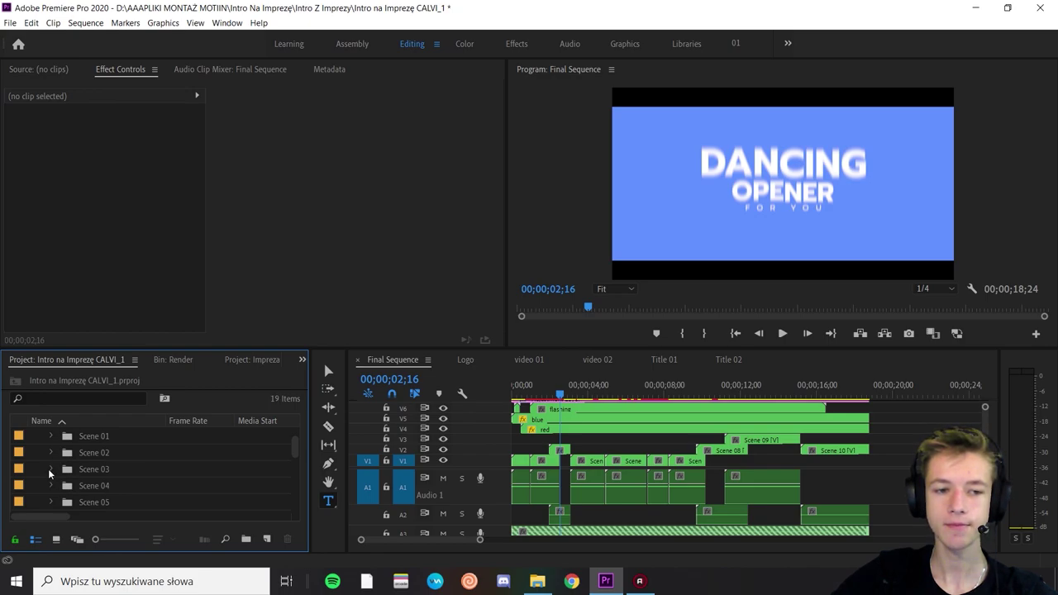
pyautogui.click(51, 469)
pyautogui.scroll(-1, 75, 488)
pyautogui.click(75, 488)
pyautogui.click(65, 487)
pyautogui.scroll(-1, 75, 487)
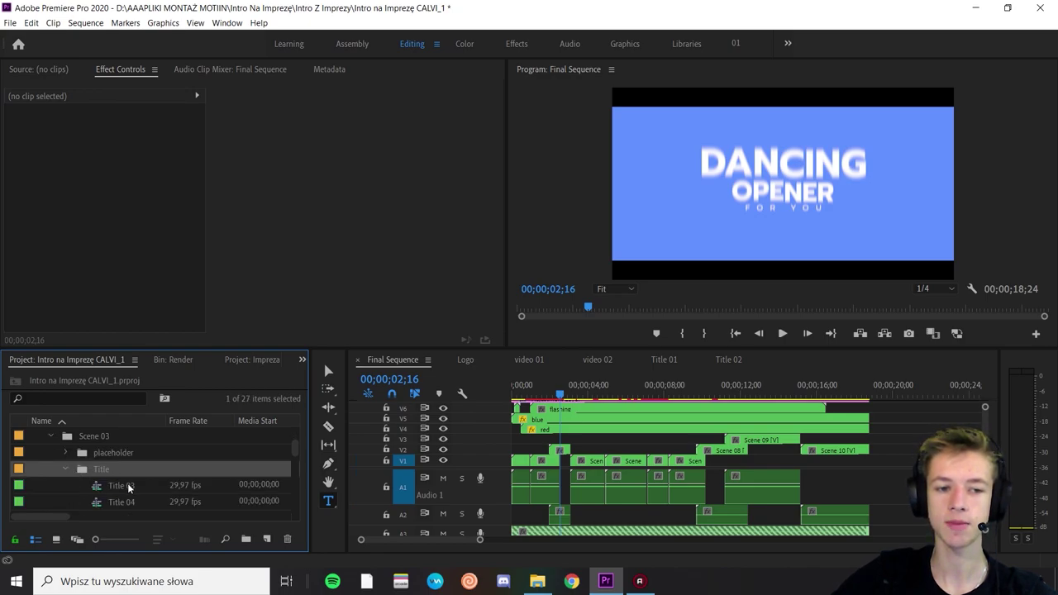
# Open the Title 03, Title 04 and Title 05 sequences to view them.
pyautogui.doubleClick(122, 485)
pyautogui.scroll(-2, 147, 466)
pyautogui.doubleClick(141, 474)
pyautogui.doubleClick(139, 484)
# Collapse Scene 03's Title folder, expand its placeholder folder and open video 03.
pyautogui.scroll(1, 110, 494)
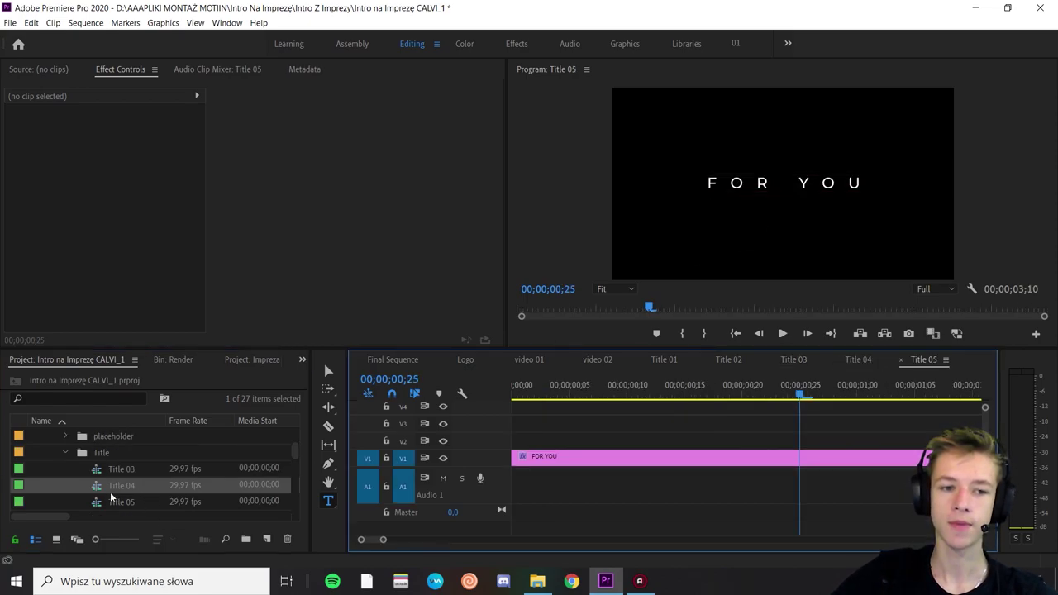
pyautogui.click(66, 453)
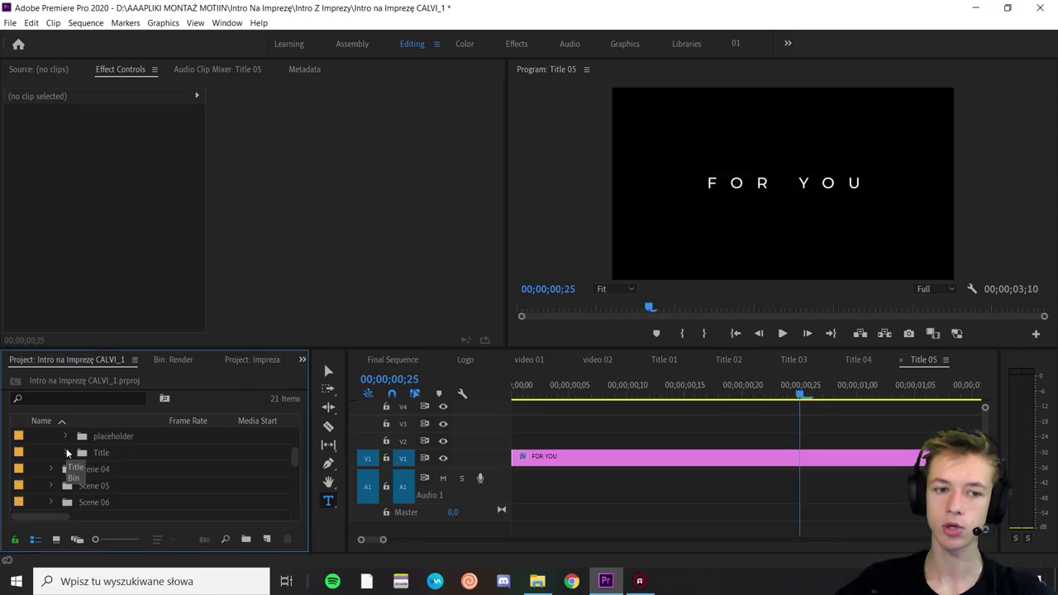
pyautogui.scroll(1, 75, 454)
pyautogui.click(66, 453)
pyautogui.doubleClick(112, 469)
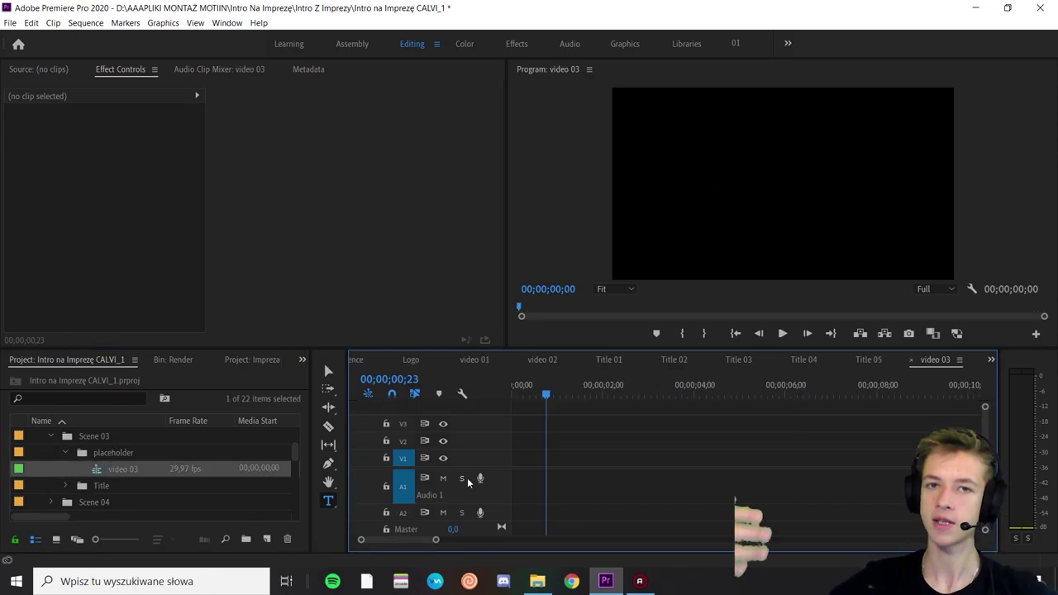